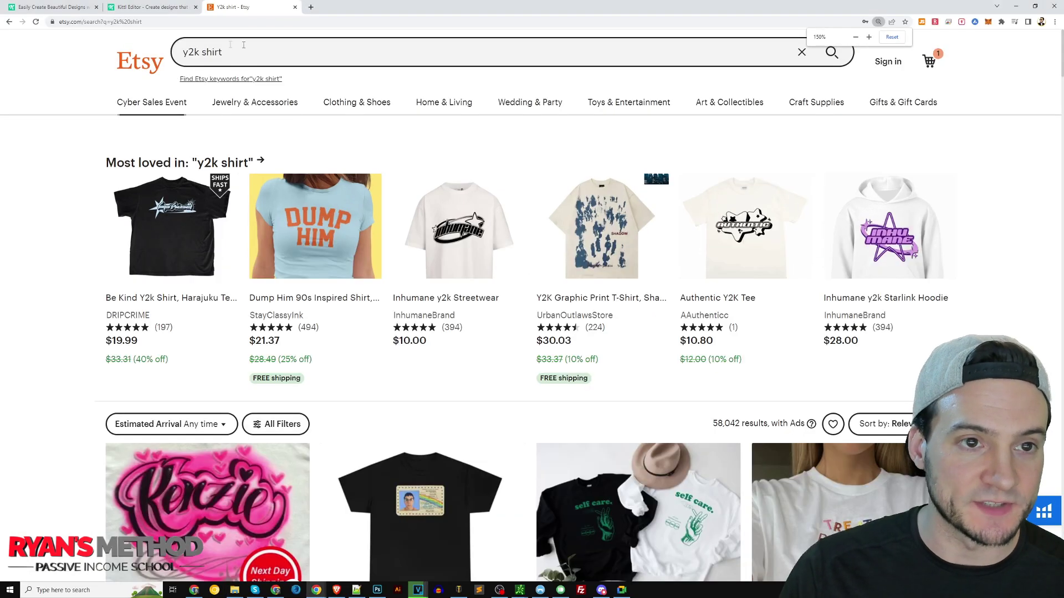
- Open 'Most loved in: y2k shirt' in a new tab and view its Top Customer Reviews results
triple_click(224, 48)
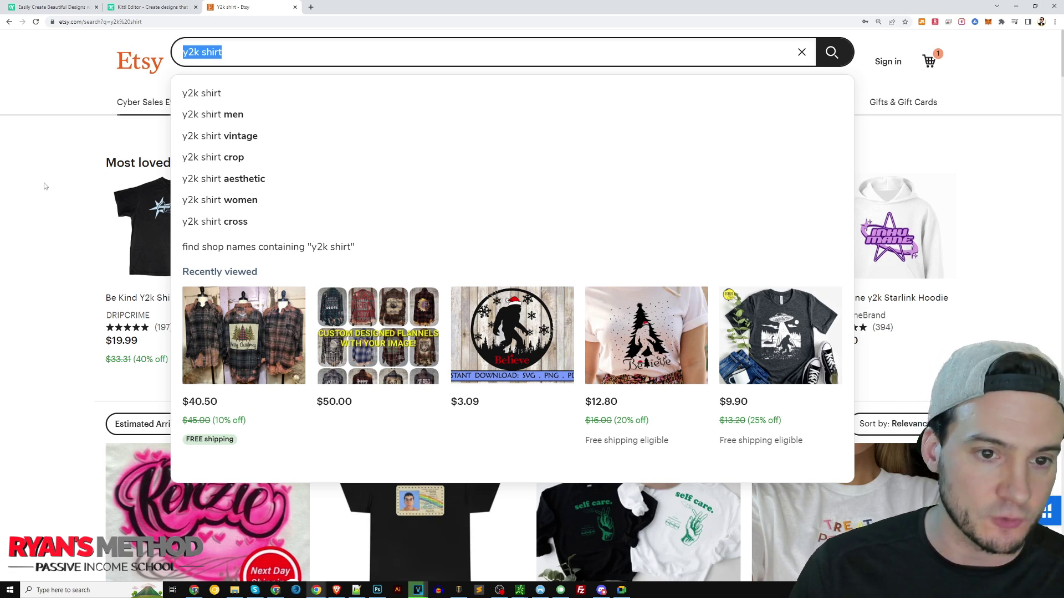
left_click(979, 154)
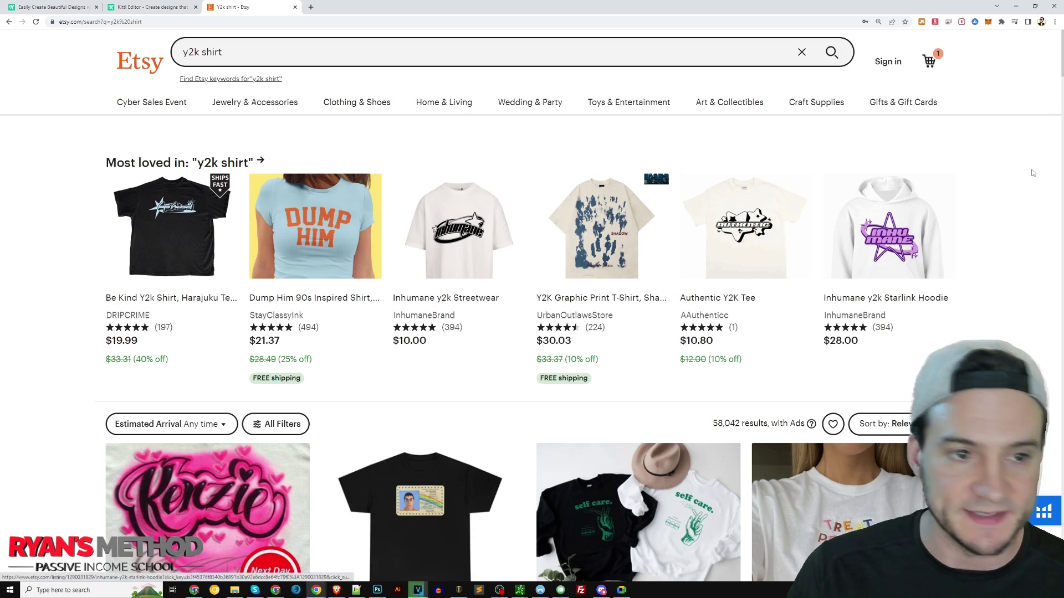
scroll(1032, 173, "down", 1)
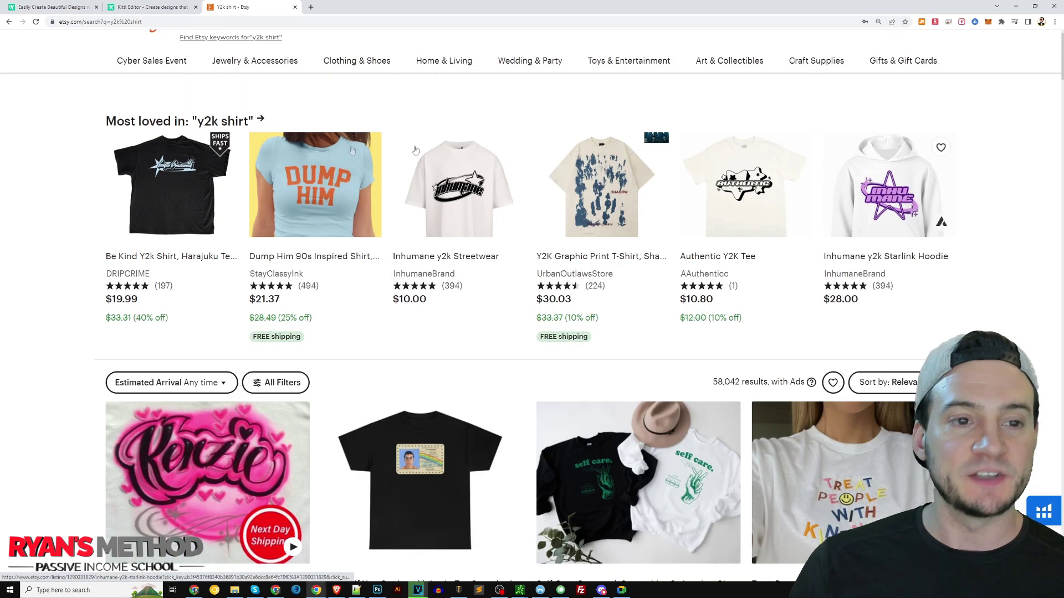
middle_click(264, 122)
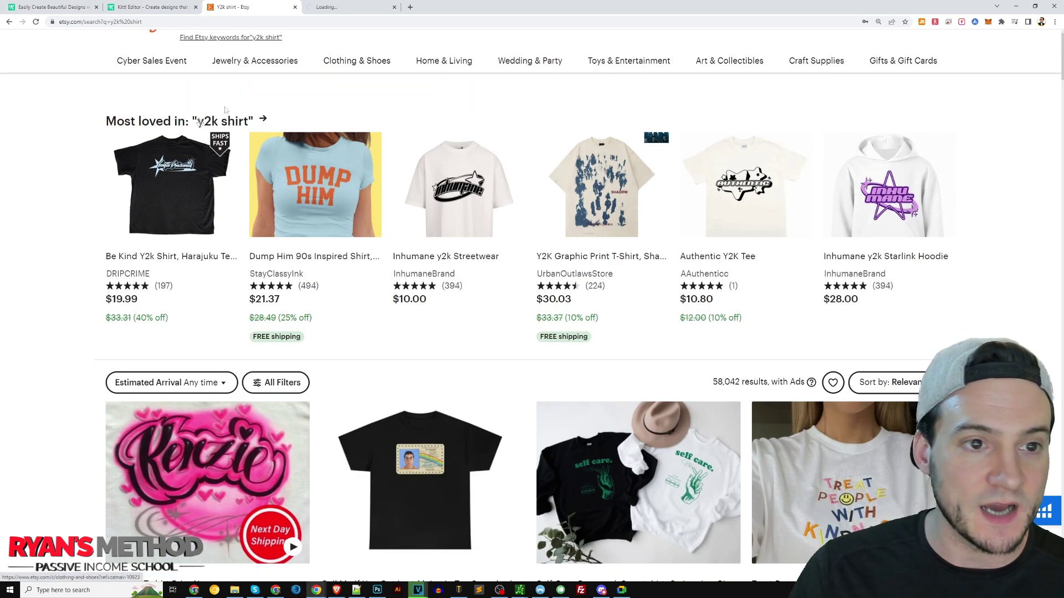
left_click_drag(104, 122, 251, 121)
left_click(256, 121)
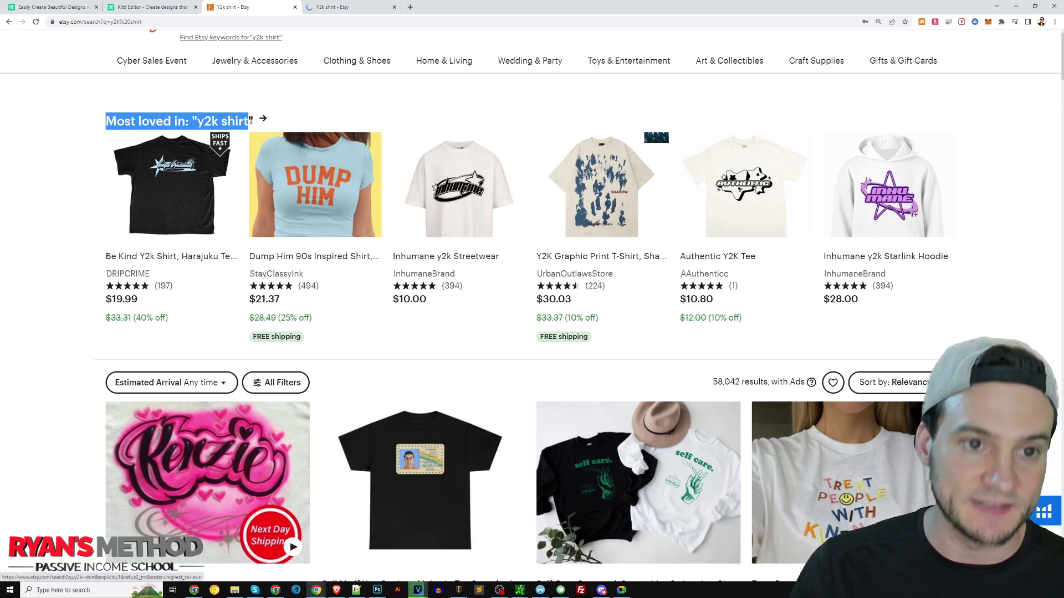
left_click(252, 121)
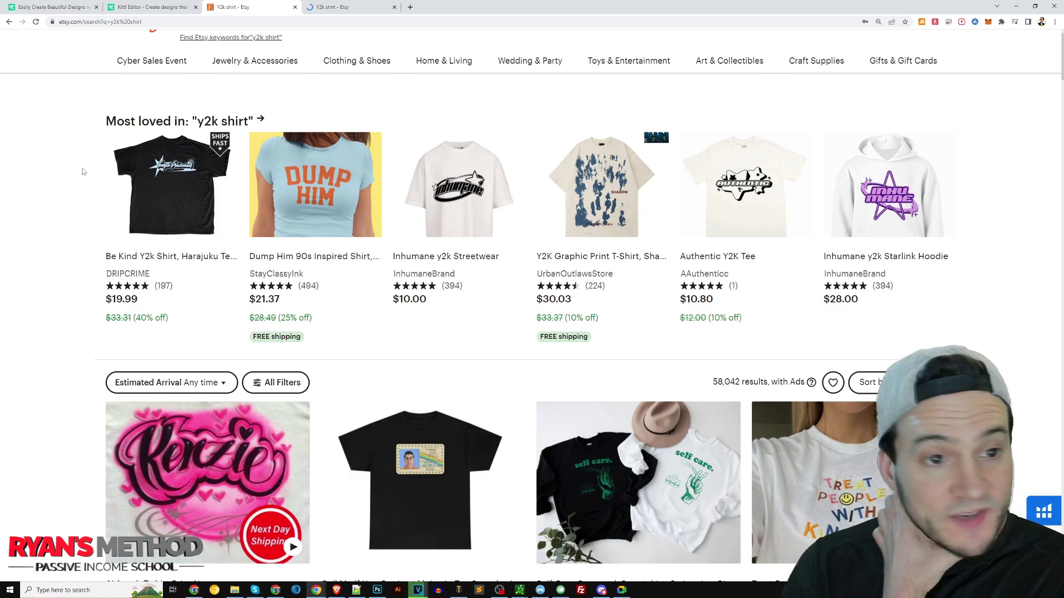
left_click(363, 9)
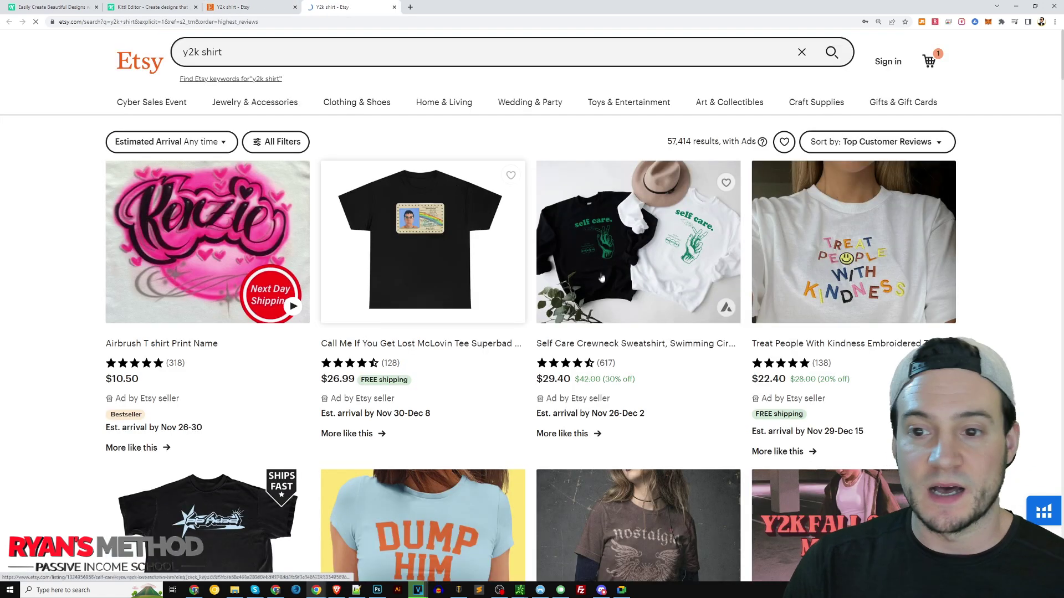
scroll(601, 277, "down", 2)
- Open the Be Kind, Dump Him, Inhumane Streetwear, Authentic Y2K Tee and Inhumane Starlink Hoodie listings in tabs
left_click(233, 7)
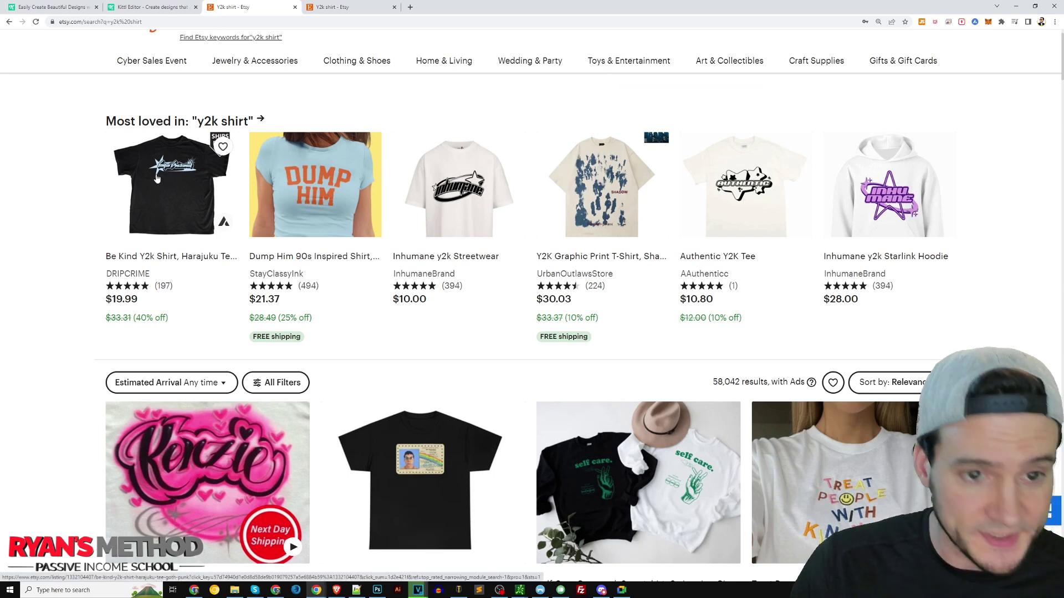
left_click(192, 194, "ctrl")
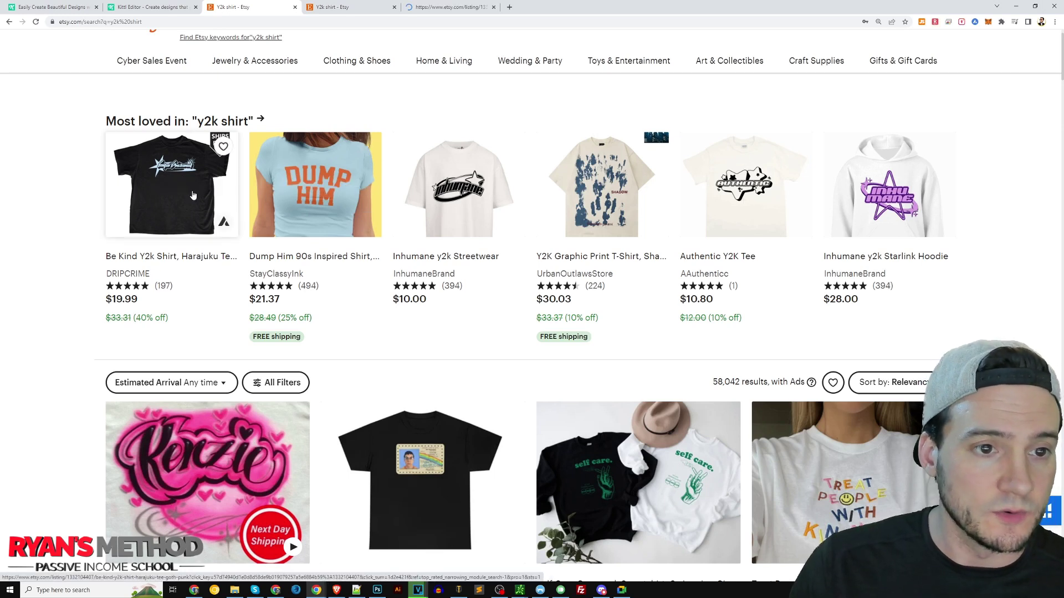
left_click(304, 192, "ctrl")
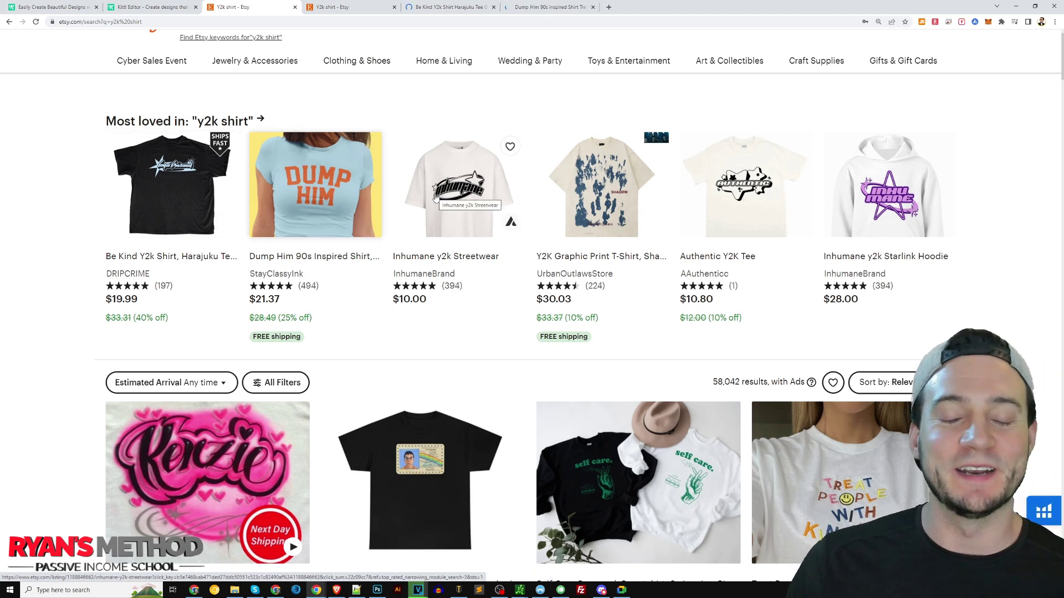
left_click(470, 197, "ctrl")
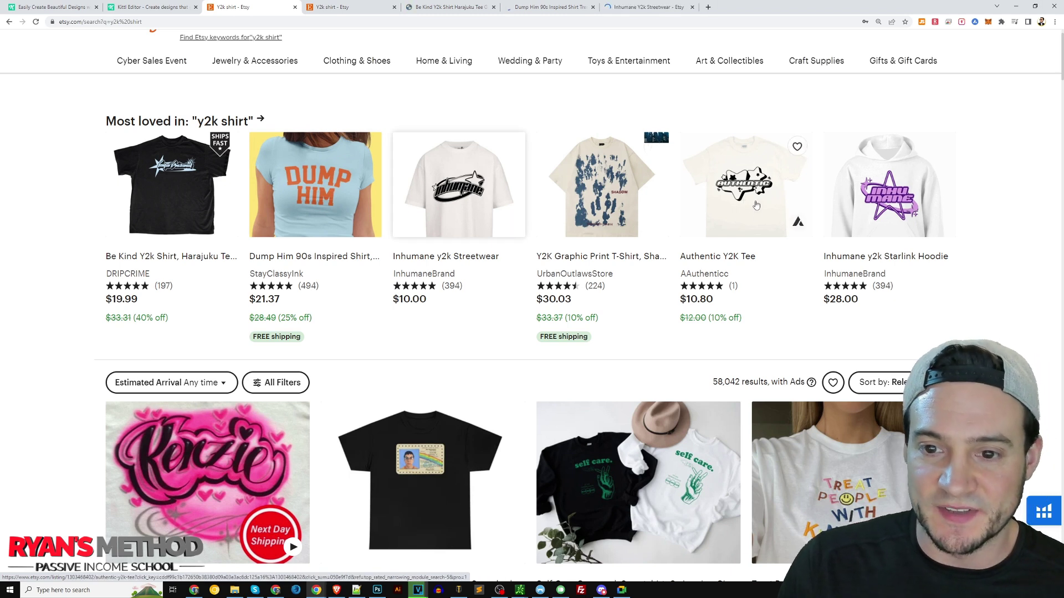
left_click(757, 205, "ctrl")
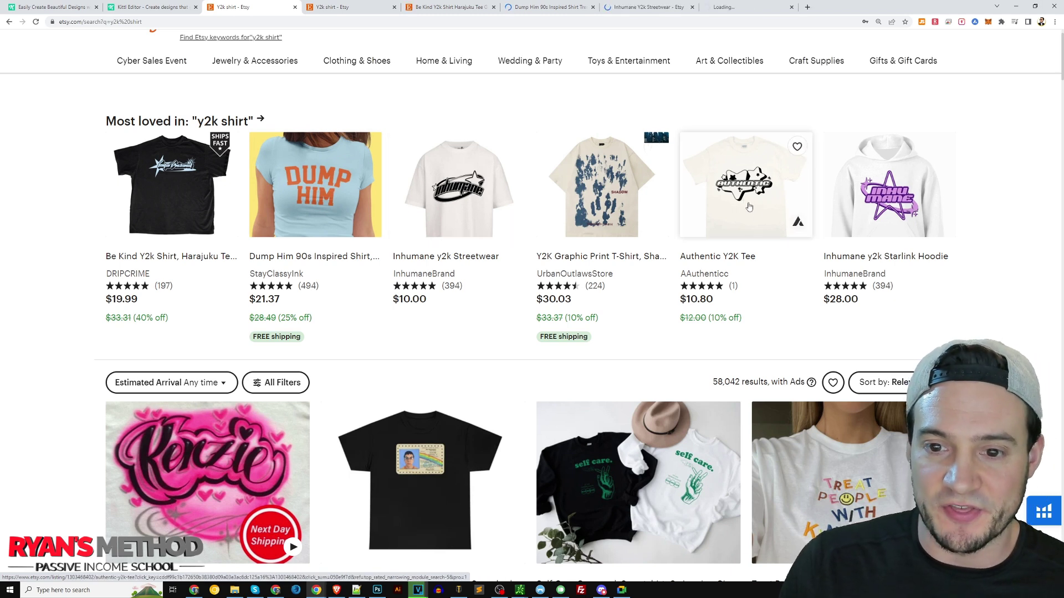
left_click(898, 204, "ctrl")
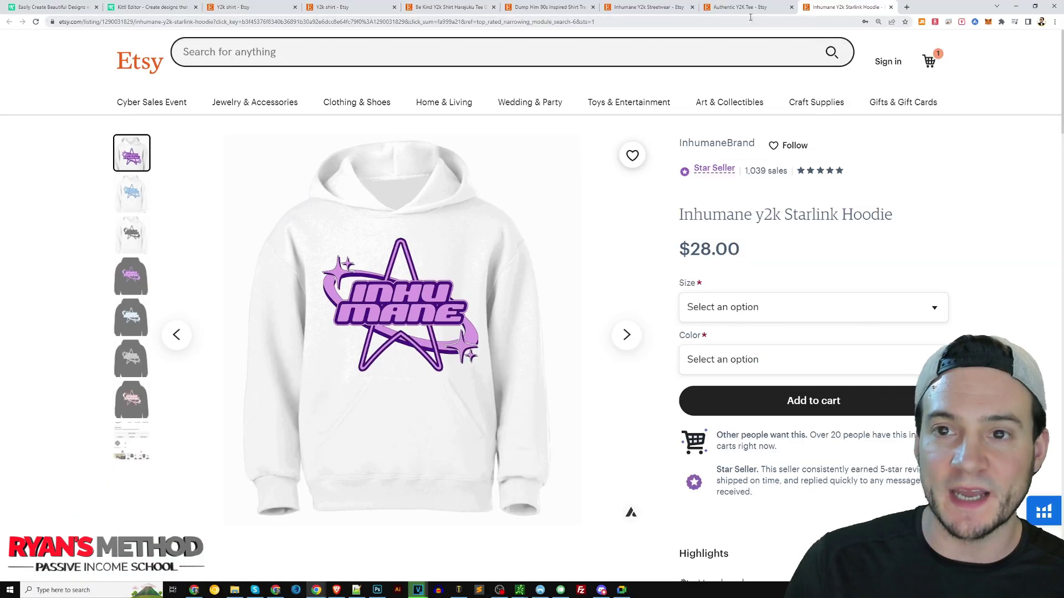
- Flip through the five listing tabs, then go to the Kittl home page
left_click(742, 7)
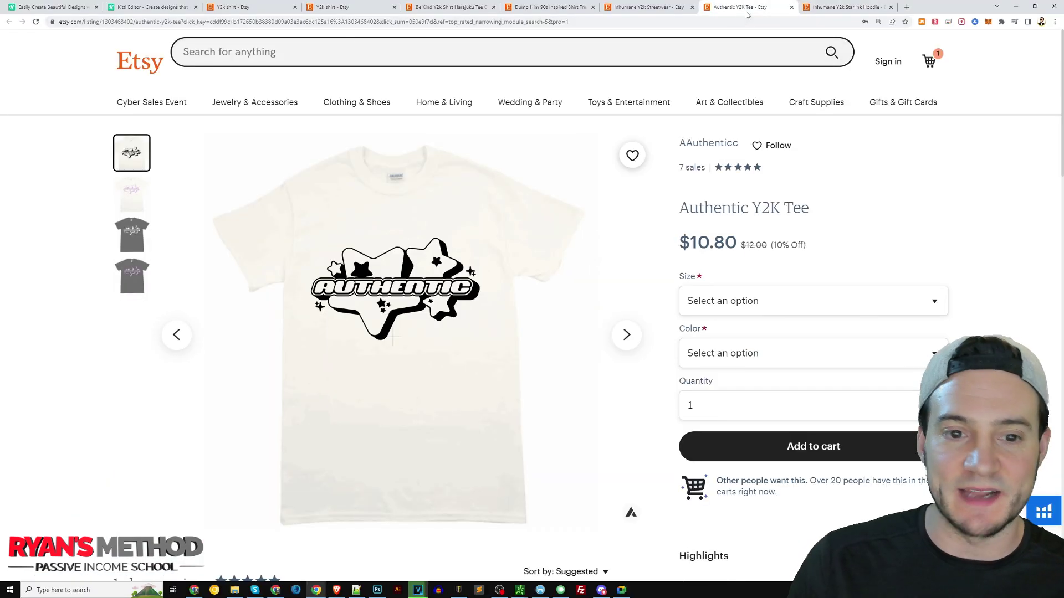
left_click(657, 8)
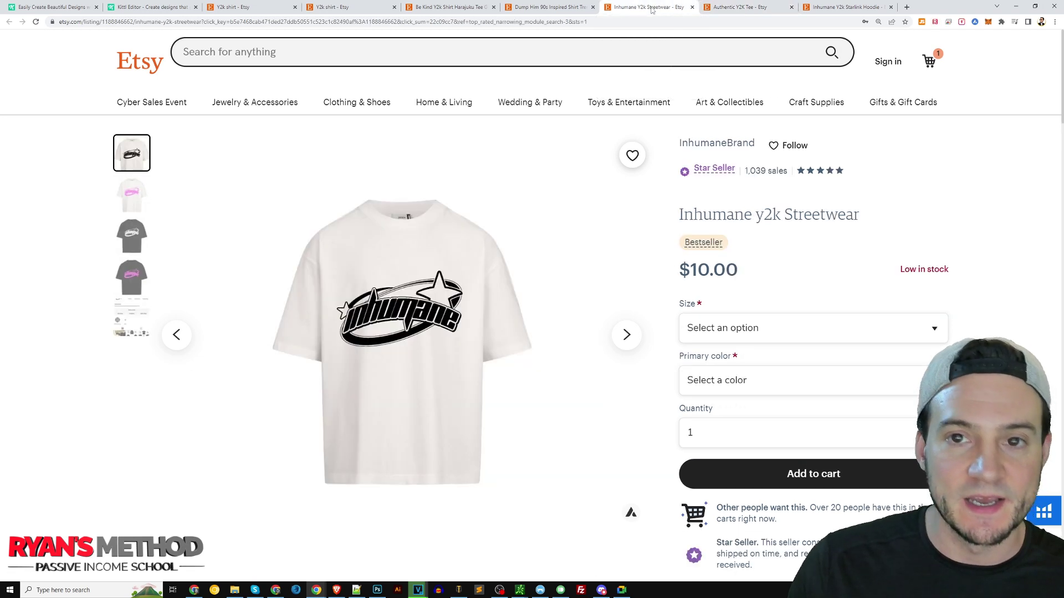
left_click(556, 10)
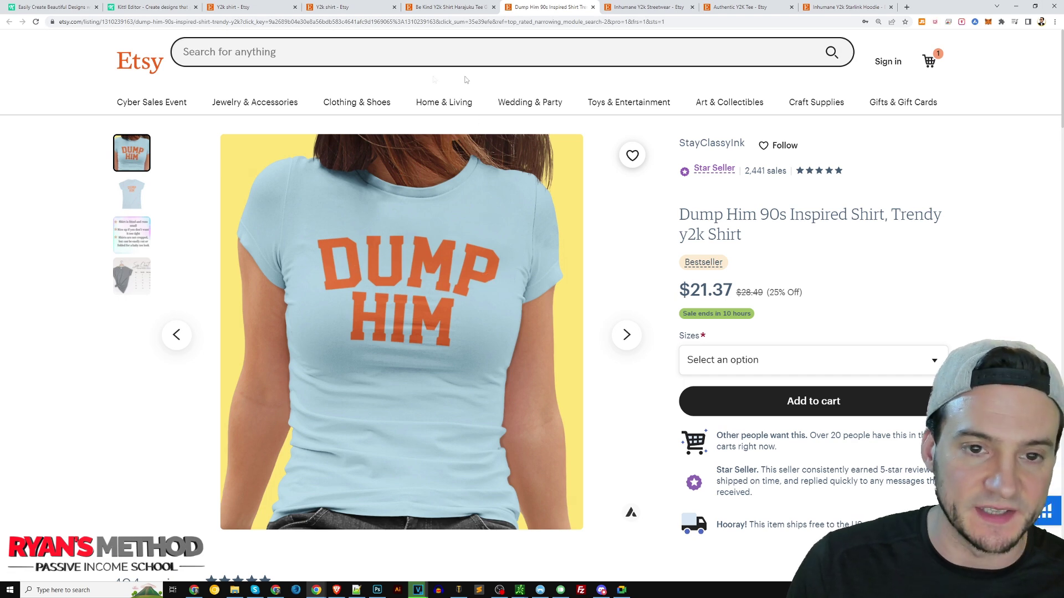
left_click(443, 8)
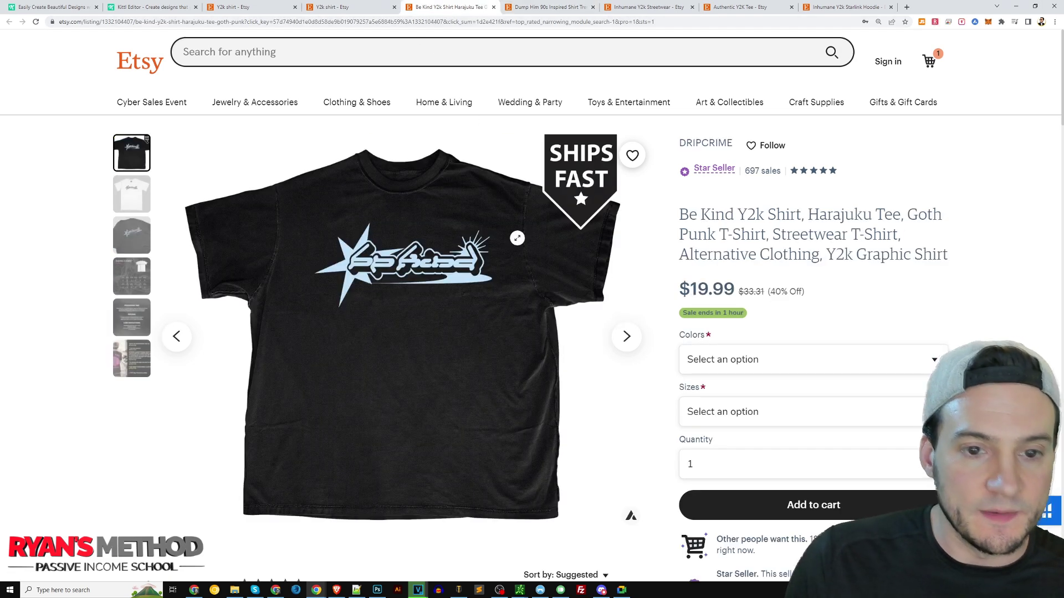
left_click(656, 8)
left_click(742, 8)
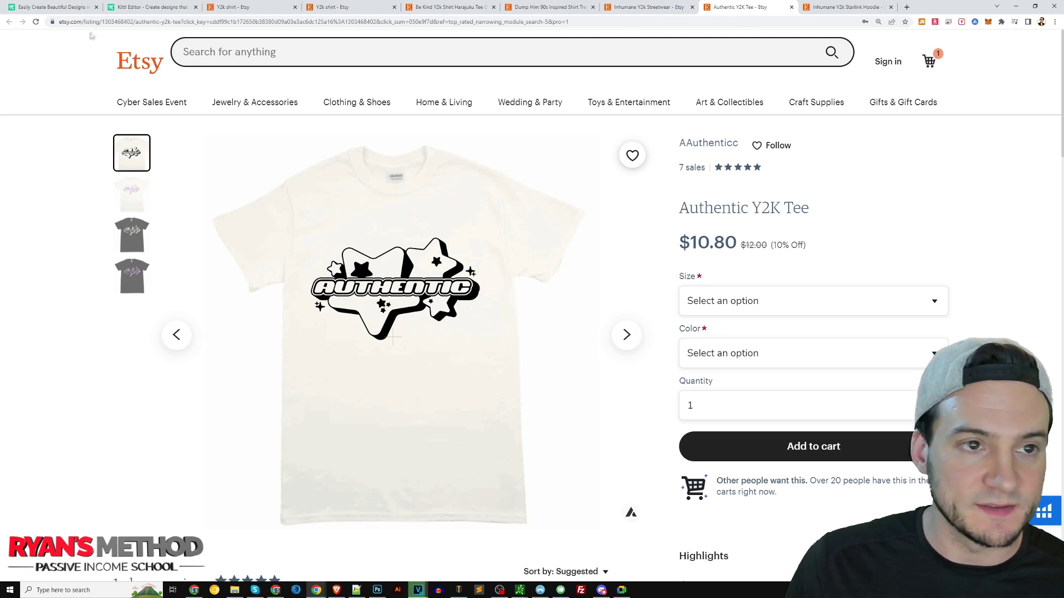
left_click(55, 10)
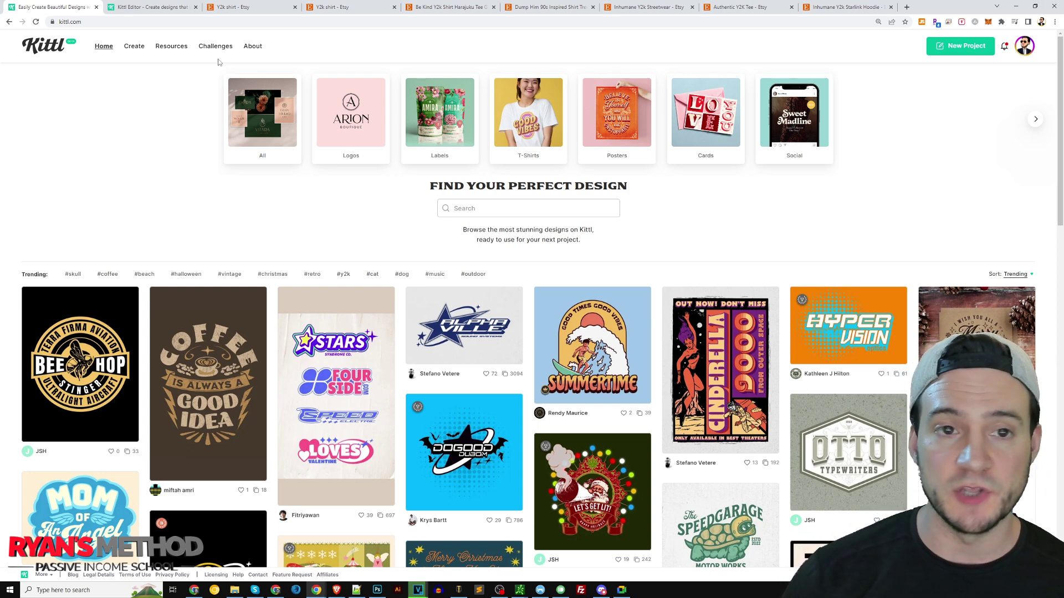
- Preview the HyperVision Optics and Alphaville logos, then start a copy of the BAT Y2K template
left_click(849, 327)
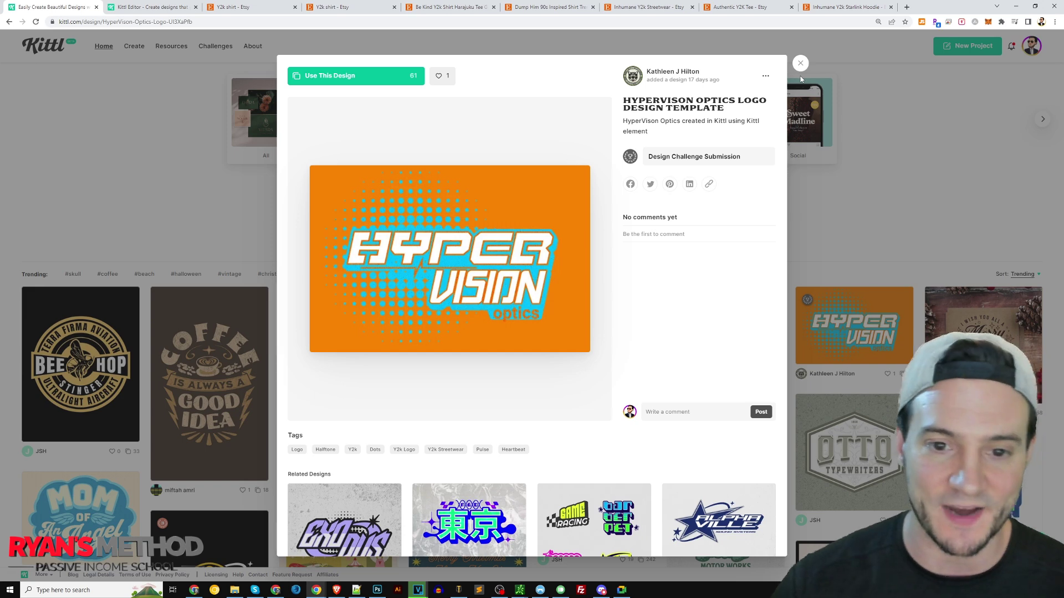
left_click(801, 62)
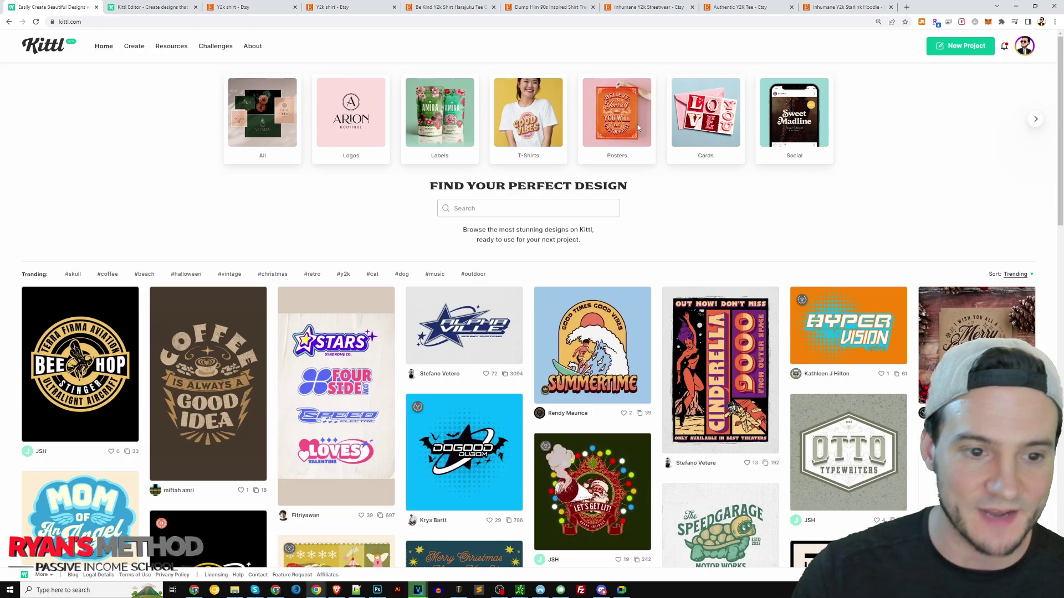
left_click(456, 306)
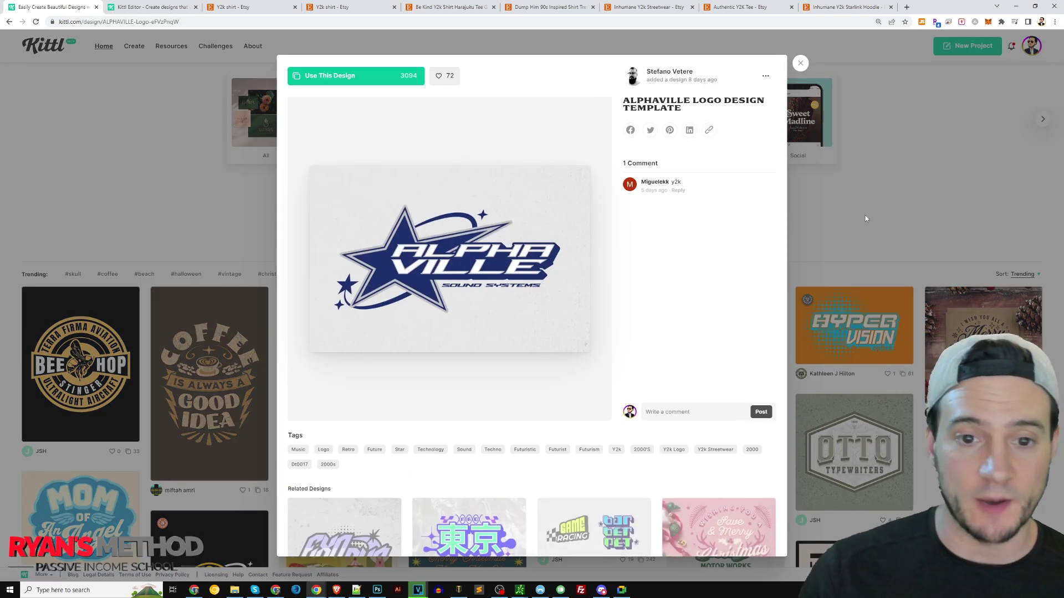
left_click(800, 62)
scroll(720, 249, "down", 1)
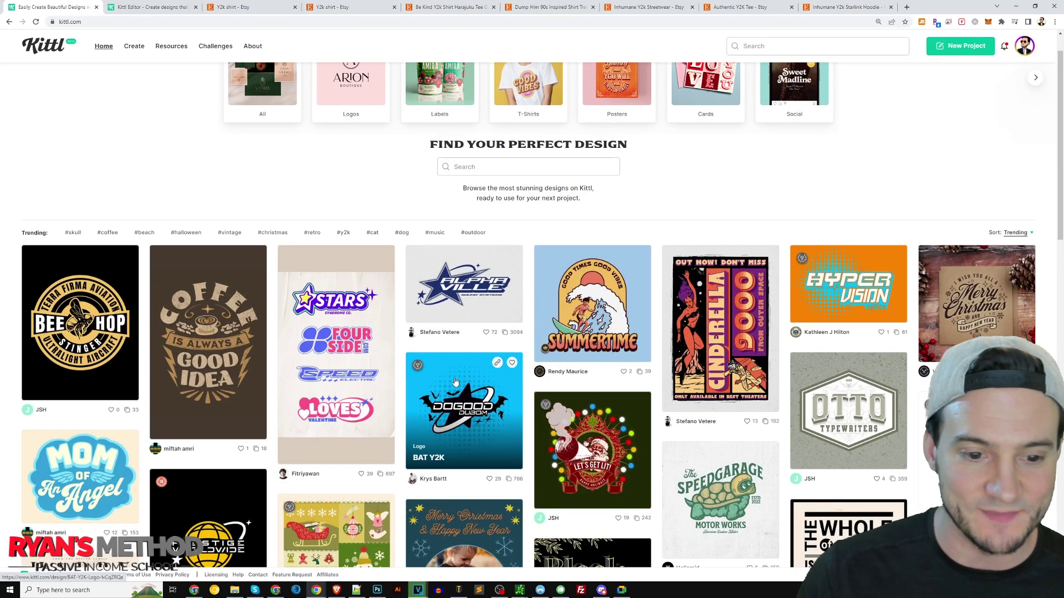
left_click(464, 410)
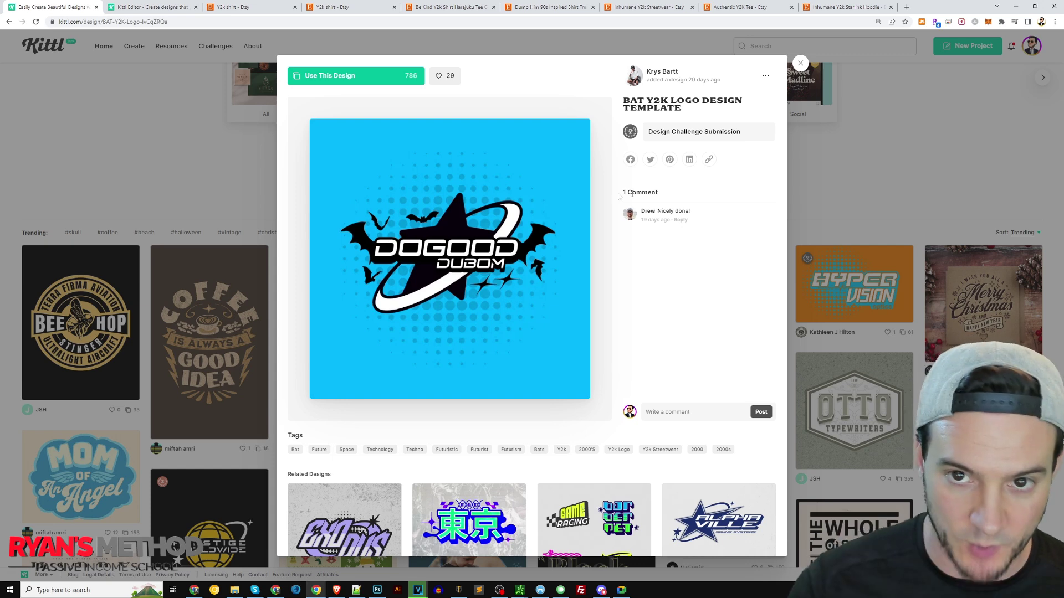
left_click(332, 76)
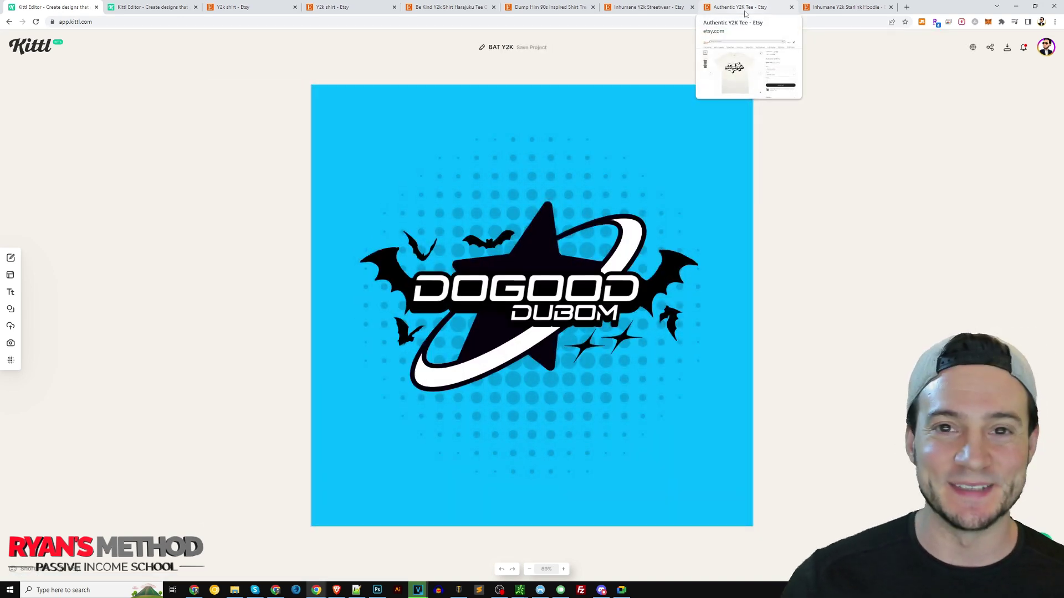
left_click(391, 267)
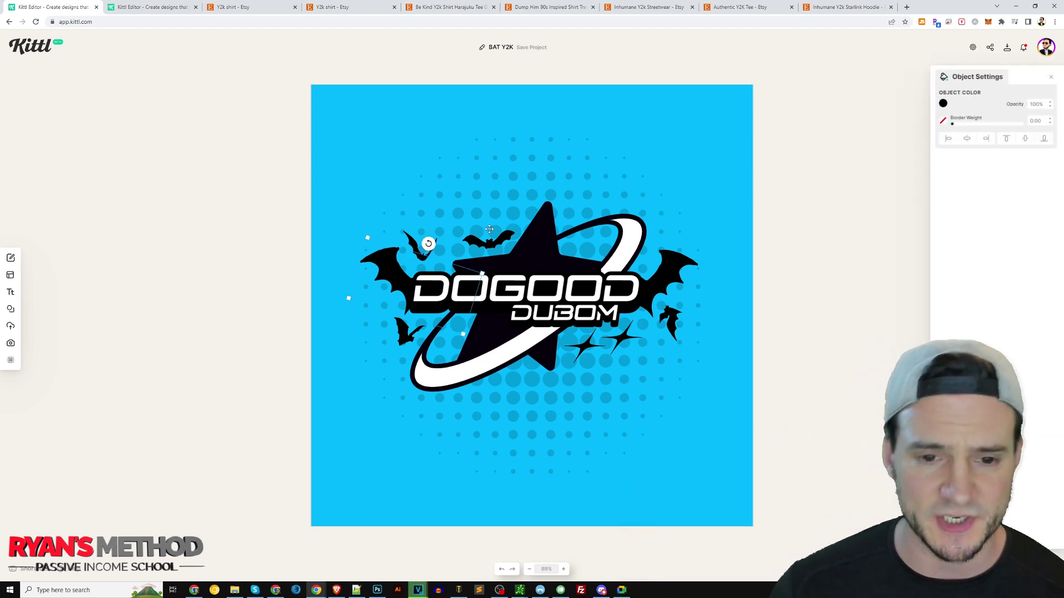
key("Delete")
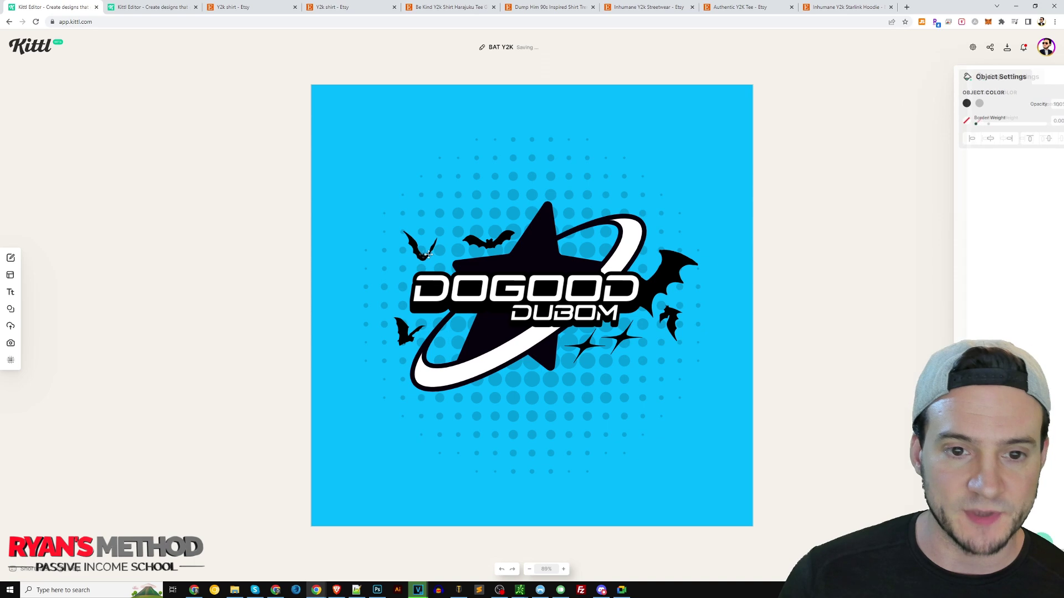
left_click(660, 274)
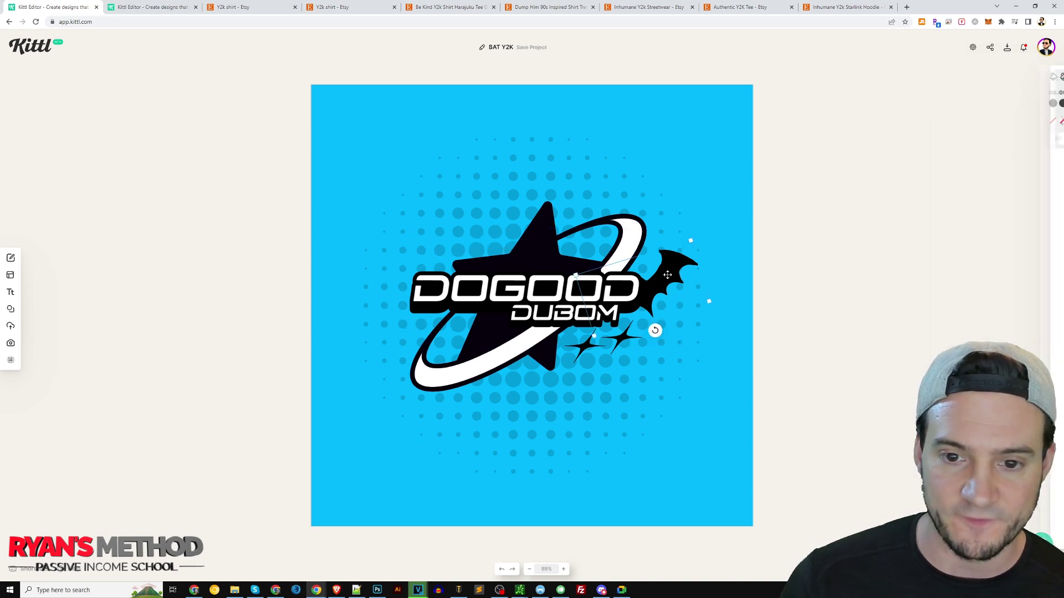
key("Delete")
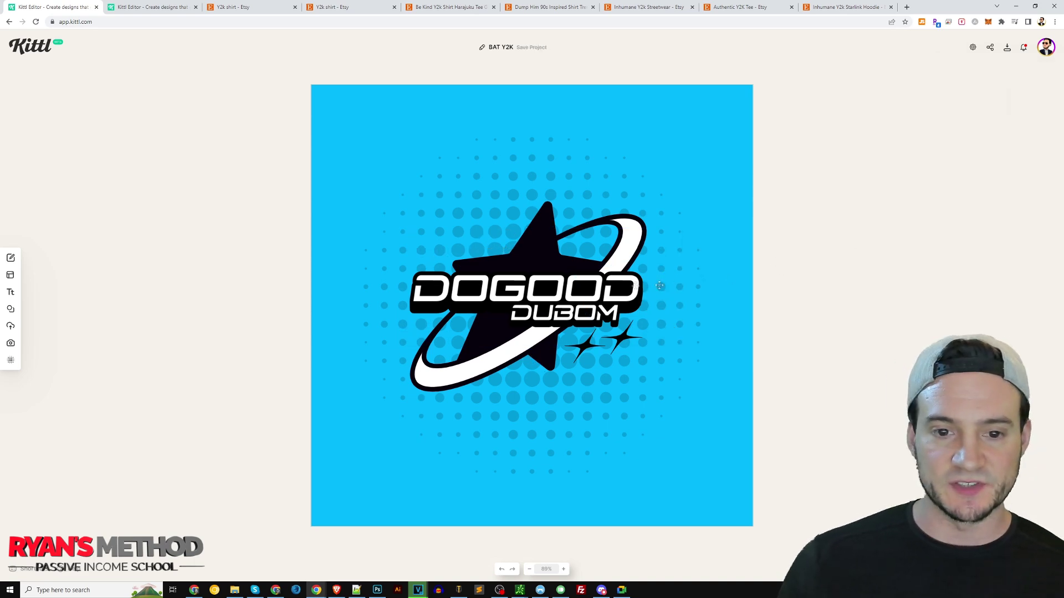
scroll(638, 288, "up", 2)
scroll(609, 291, "down", 4)
scroll(582, 293, "up", 3)
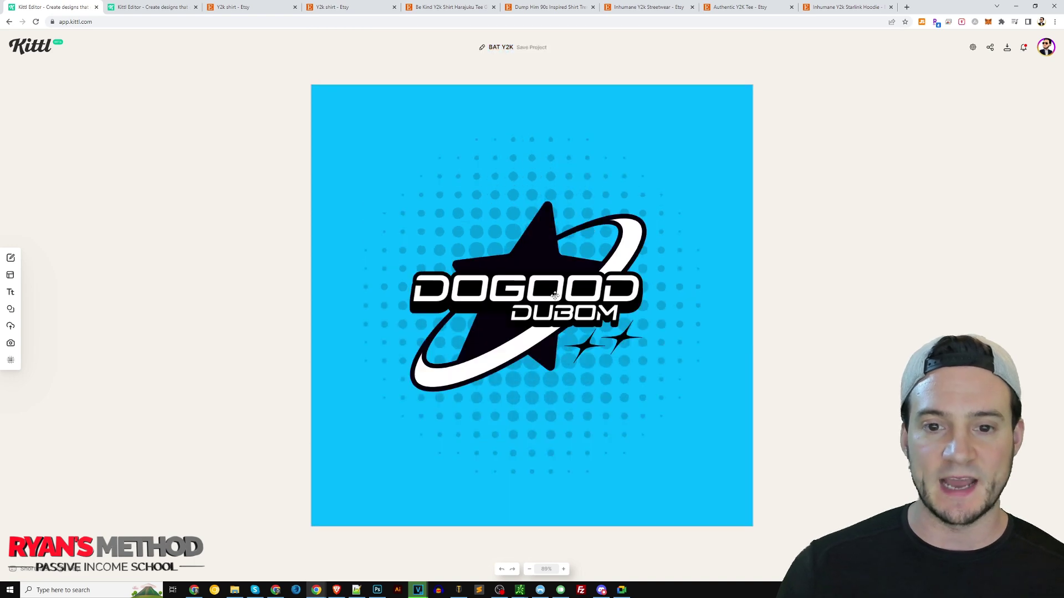
left_click(648, 8)
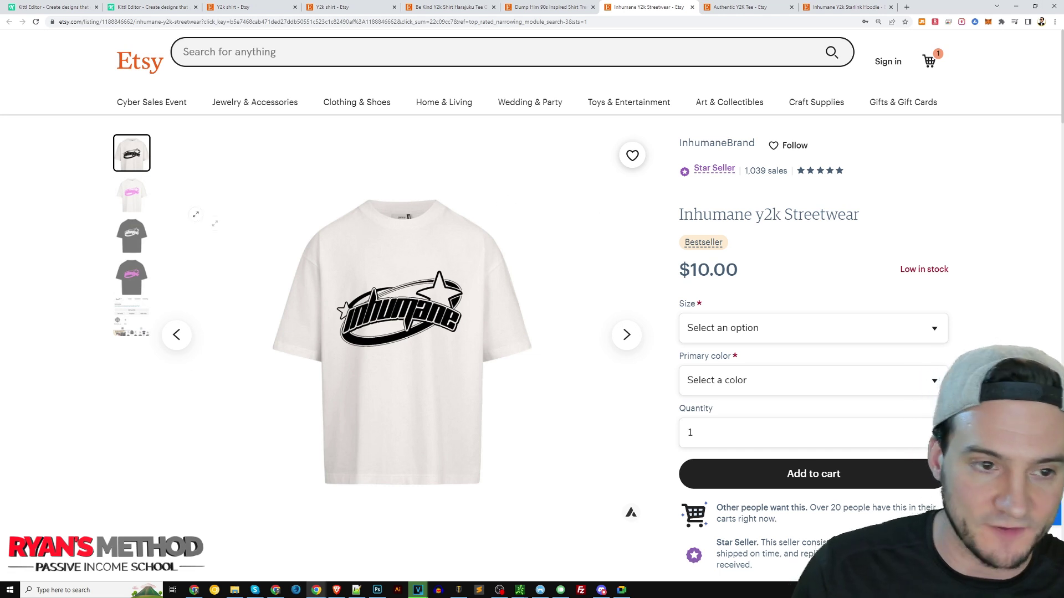
left_click(132, 235)
left_click(132, 269)
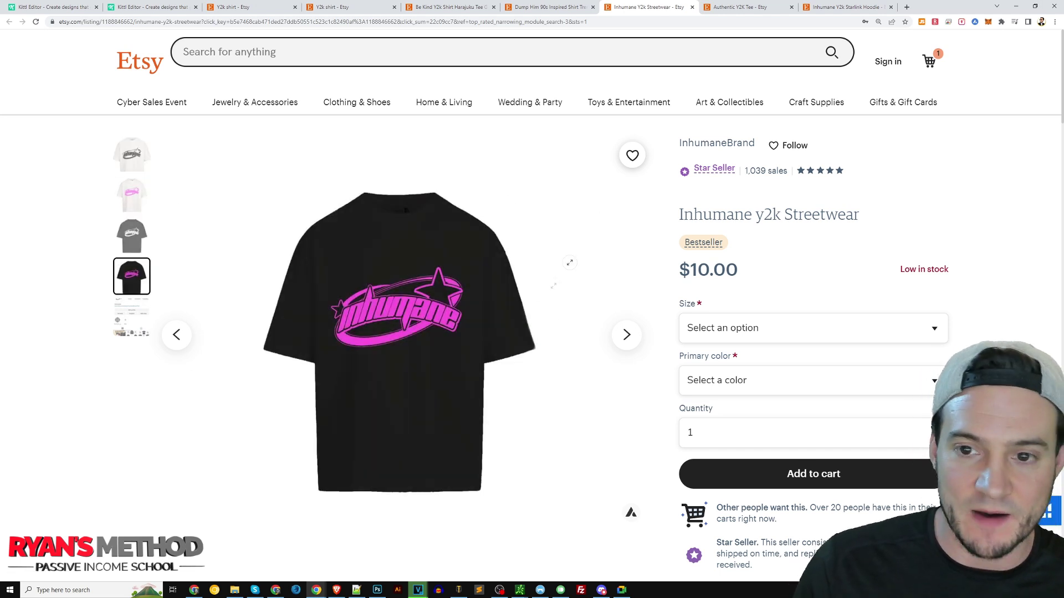
left_click(132, 9)
left_click(53, 8)
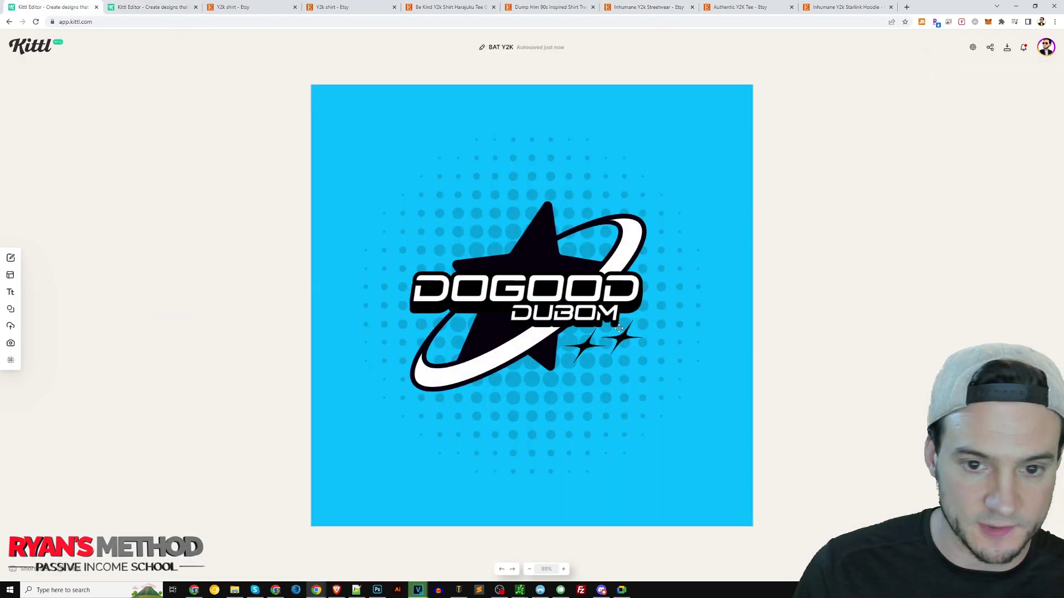
- Replace DOGOOD with INHUMANE and widen the text box so it fits on one line
left_click(573, 292)
double_click(615, 292)
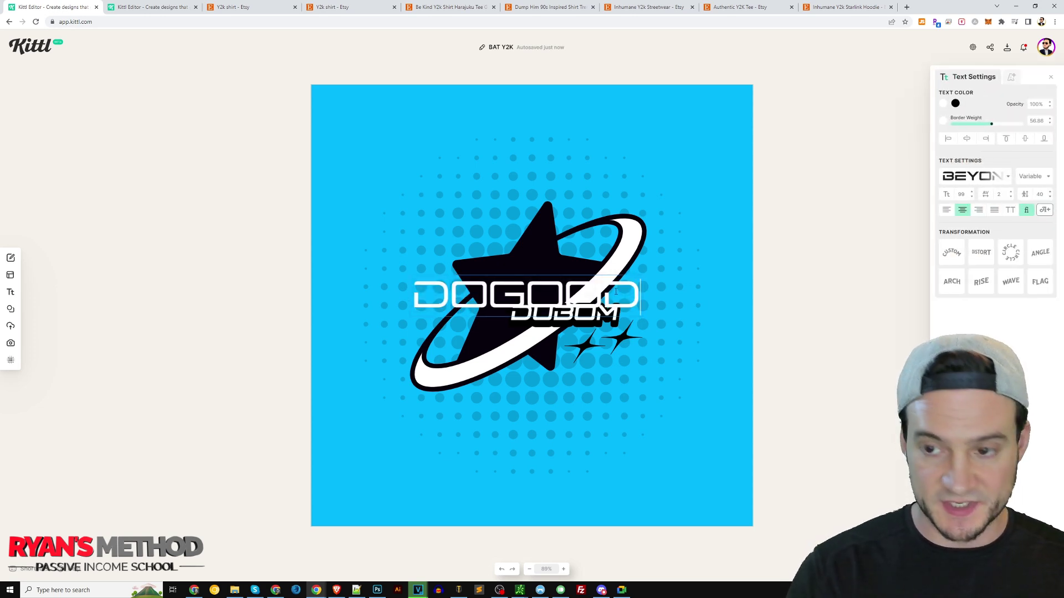
double_click(608, 283)
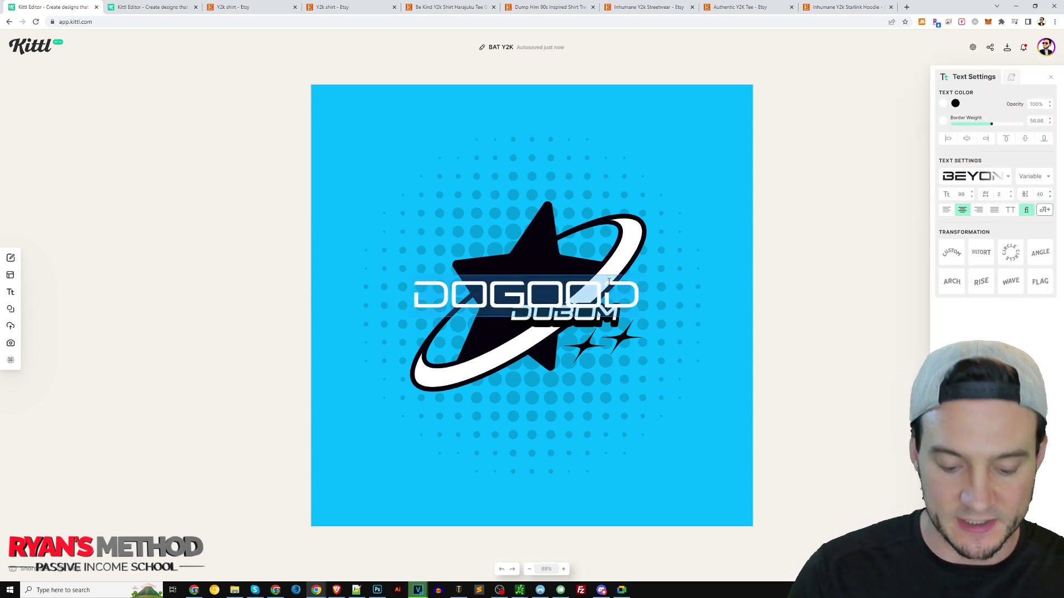
type("INHUMANE")
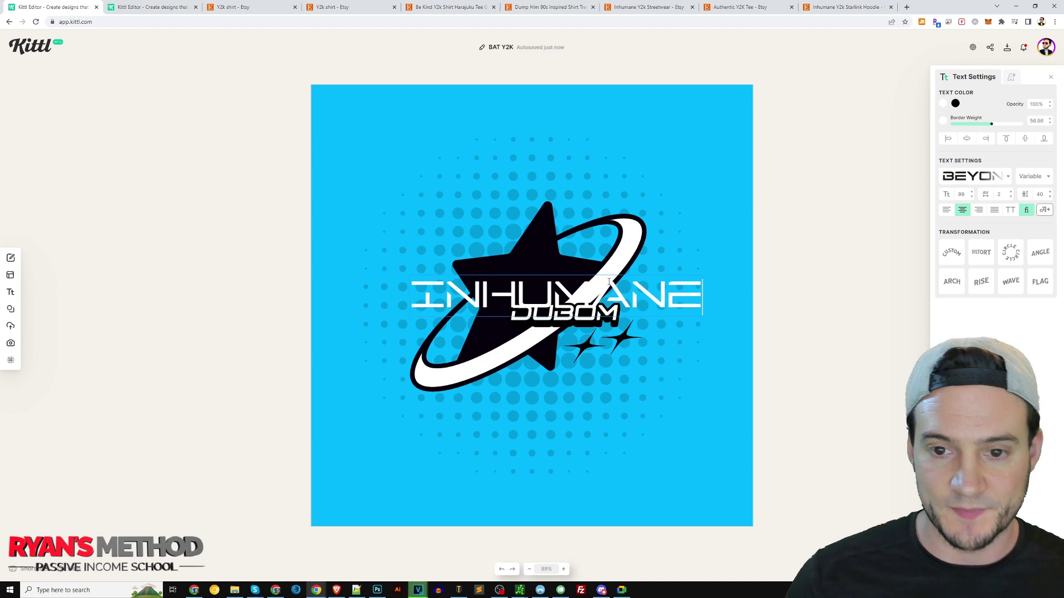
key("Escape")
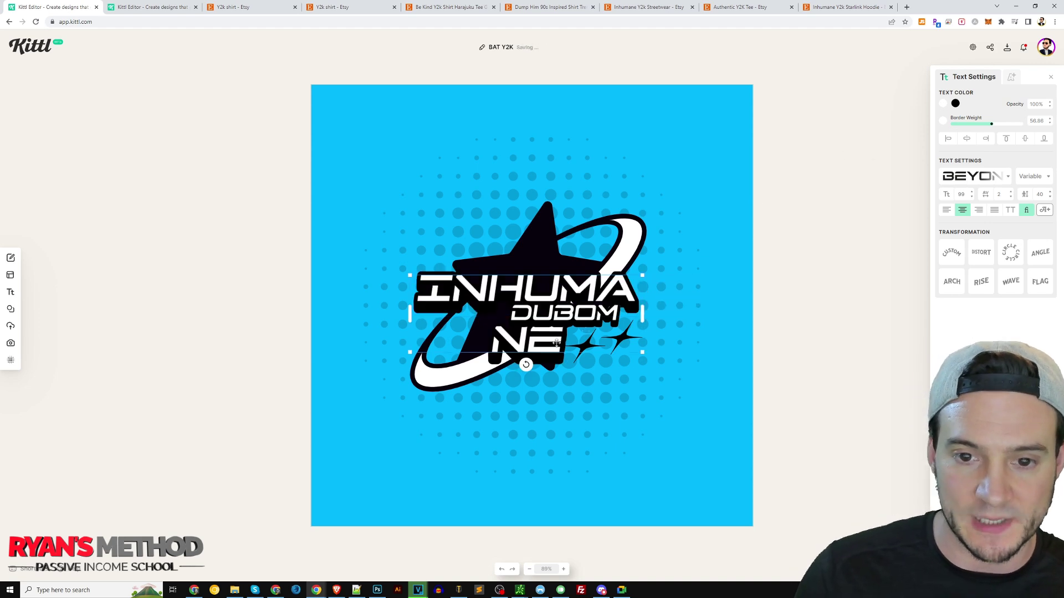
left_click_drag(642, 315, 631, 287)
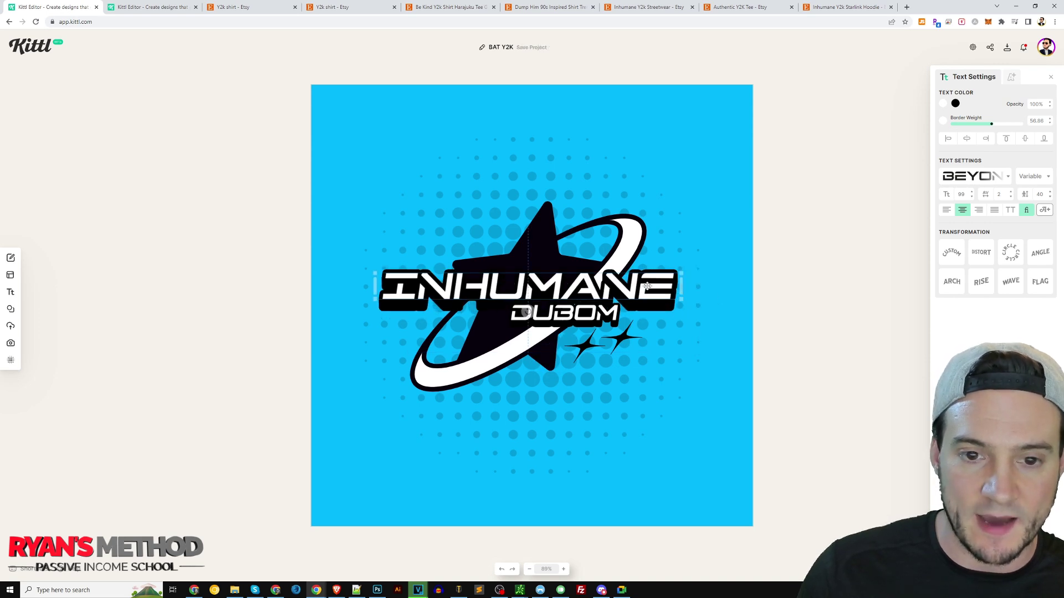
left_click(819, 252)
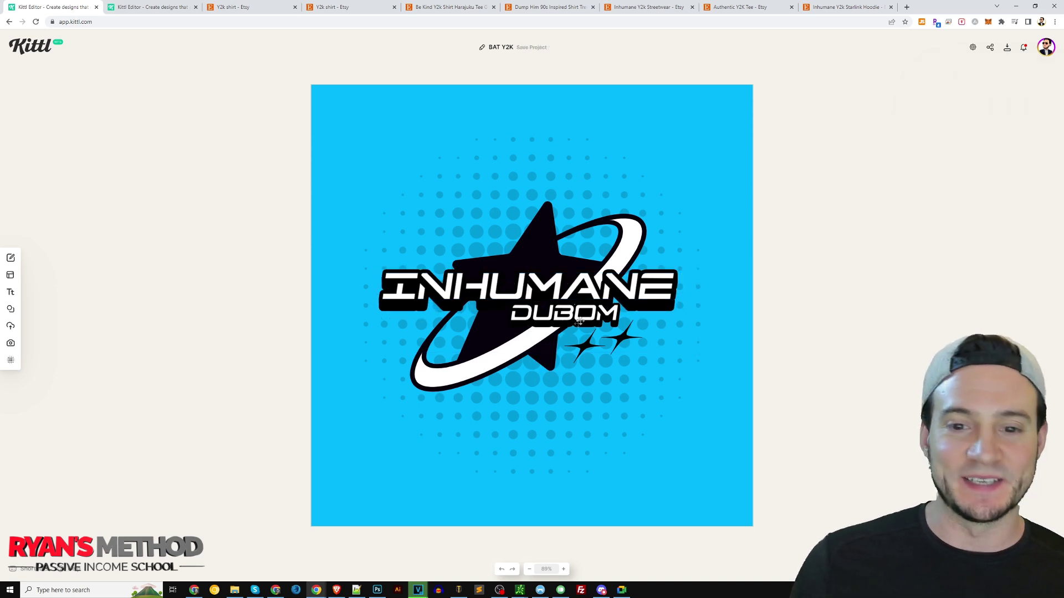
- Delete the DUBOM subtitle, restoring the star-and-ring graphic after an accidental deletion
left_click(526, 404)
key("Delete")
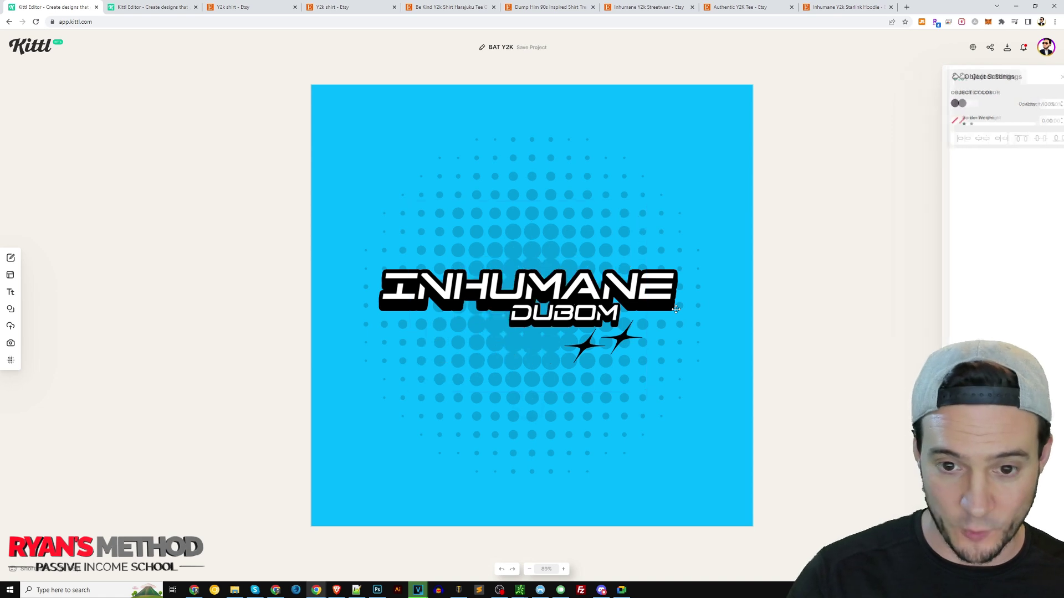
key("ctrl+z")
left_click(599, 314)
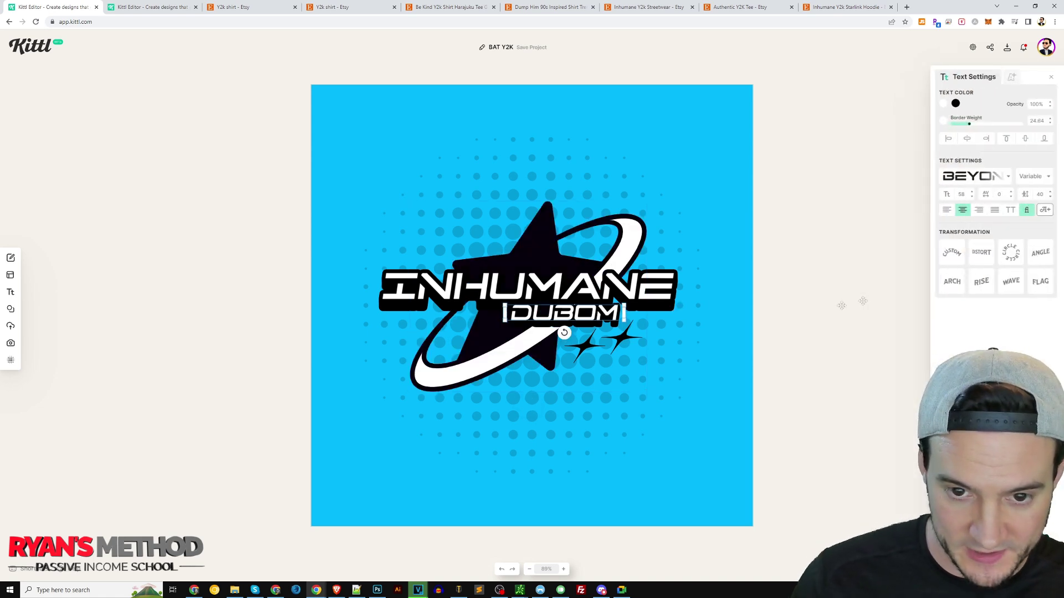
key("Delete")
key("Tab")
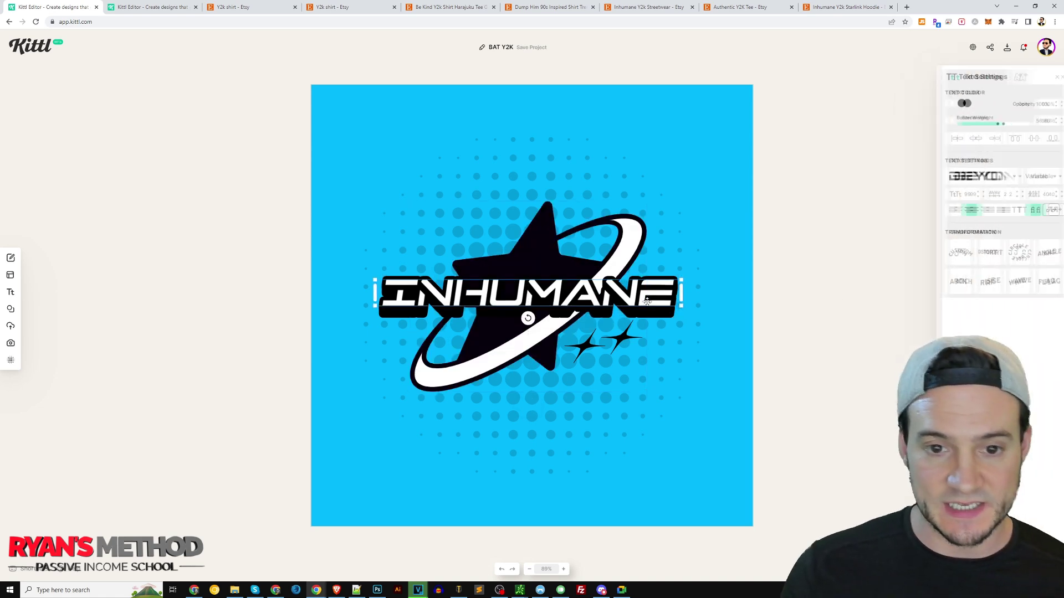
left_click(847, 235)
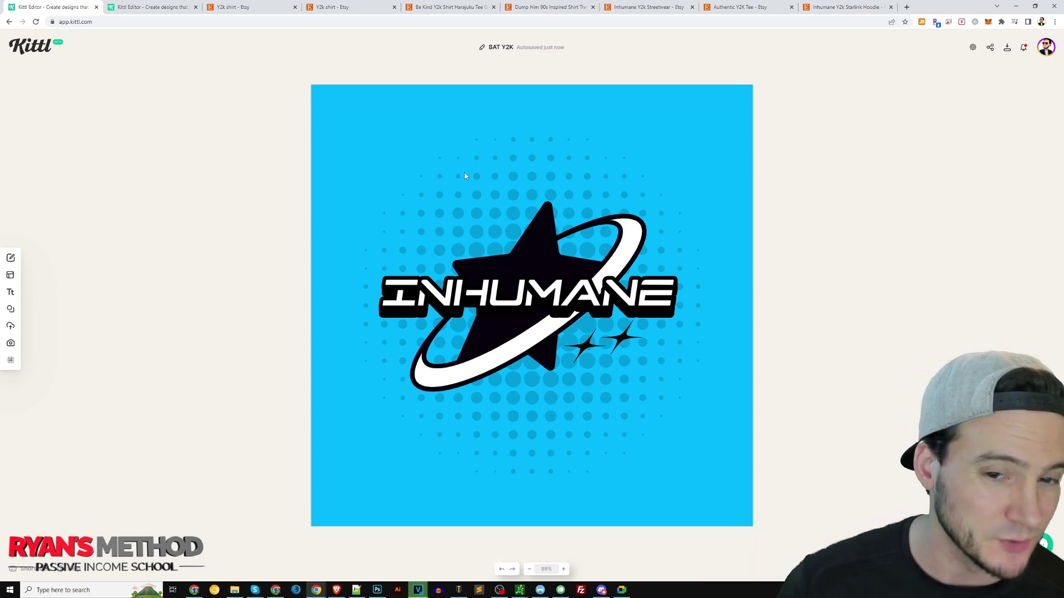
left_click(364, 109)
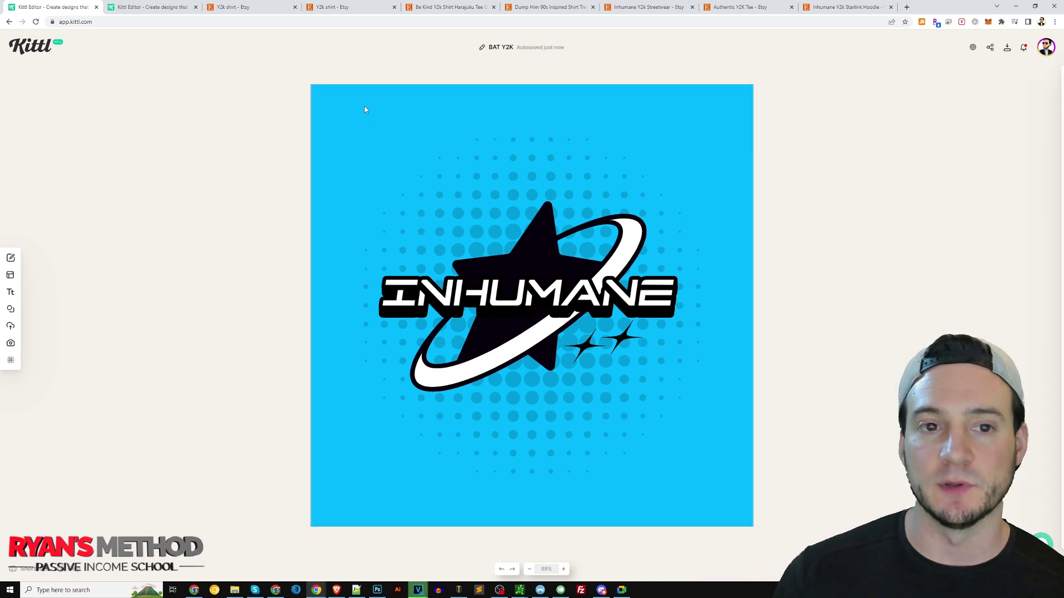
- Switch to the Etsy y2k shirt search results showing the Inhumane tees
left_click(737, 7)
left_click(241, 8)
scroll(635, 159, "down", 10)
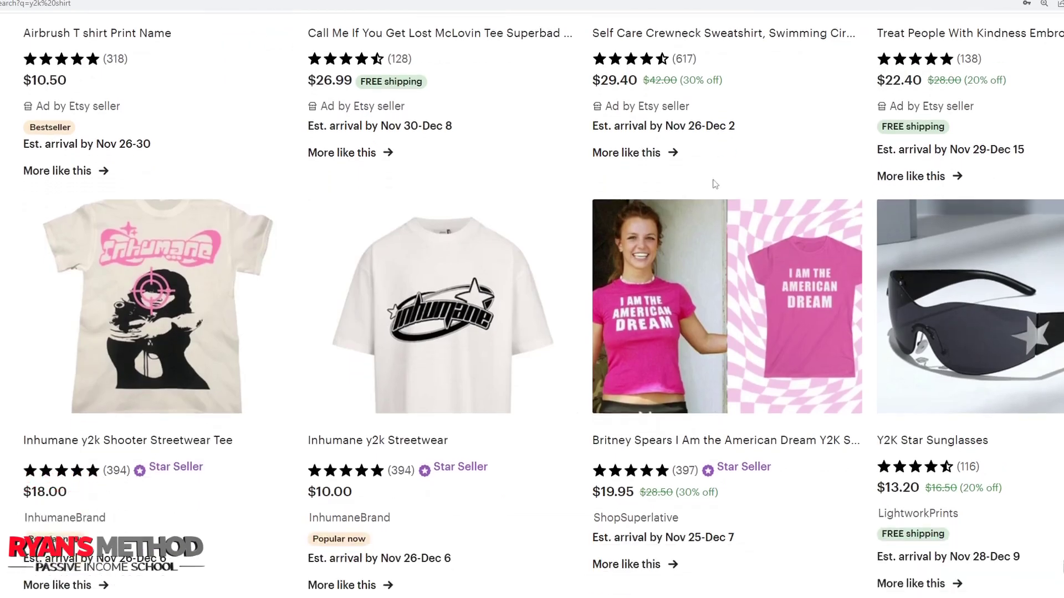
- Scroll through the Inhumane y2k tees in the Etsy results, then return to the Kittl editor
scroll(715, 184, "down", 8)
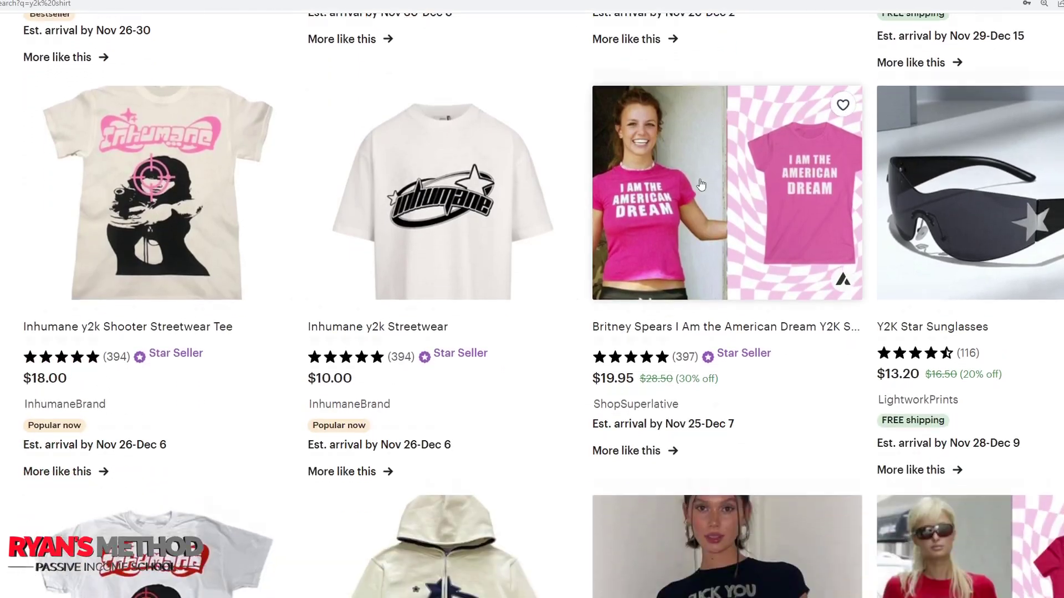
scroll(699, 166, "down", 15)
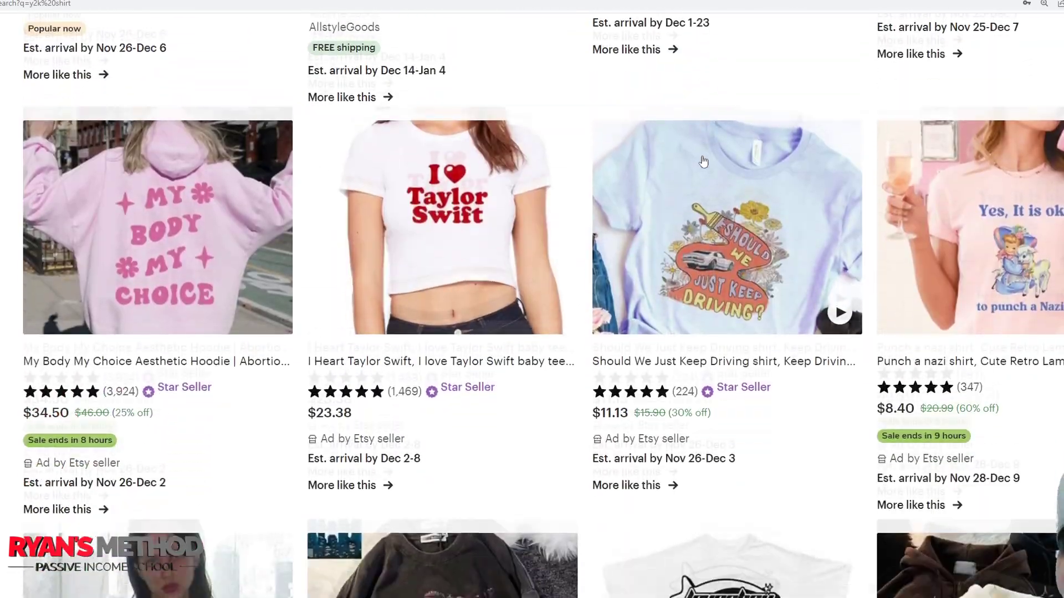
scroll(700, 162, "up", 20)
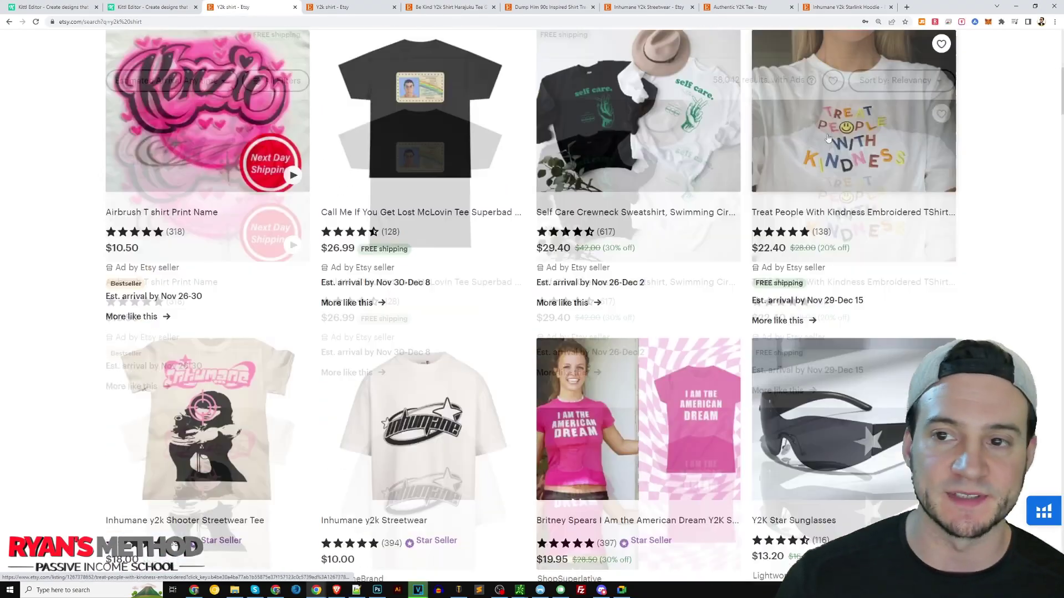
scroll(828, 138, "up", 8)
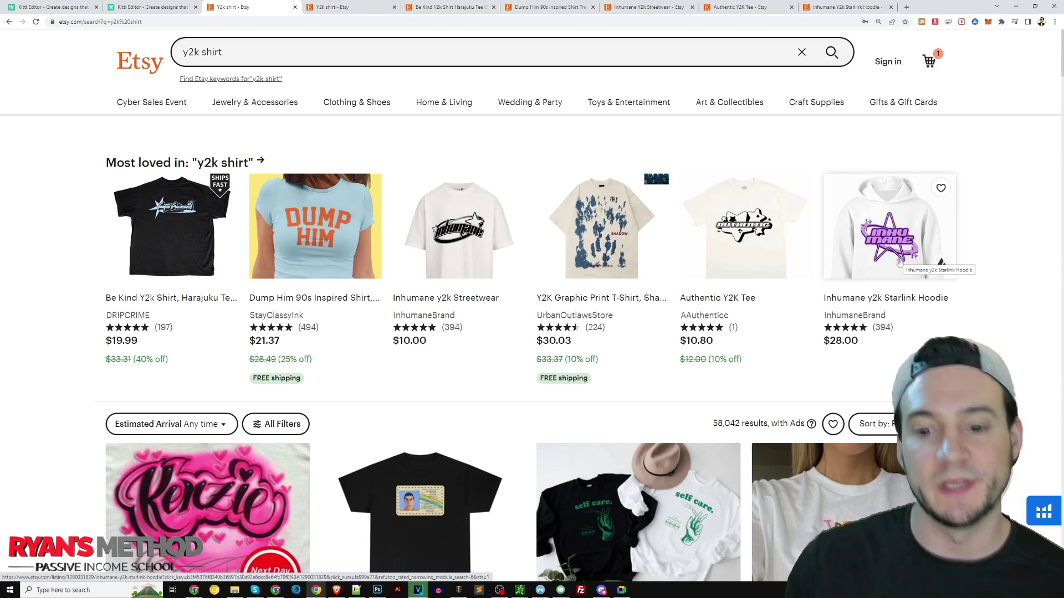
scroll(898, 263, "down", 3)
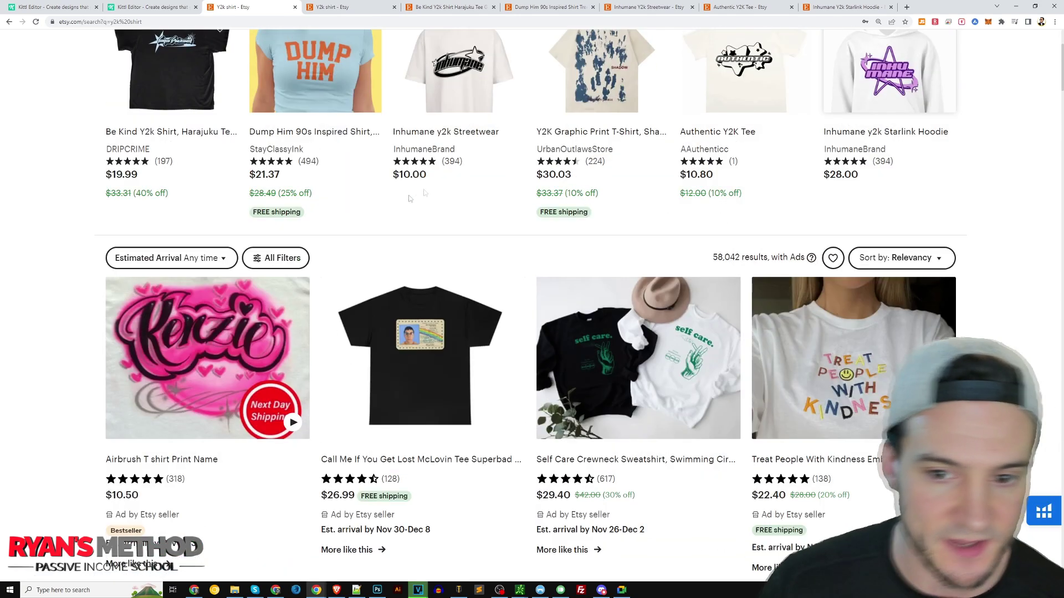
scroll(615, 282, "down", 6)
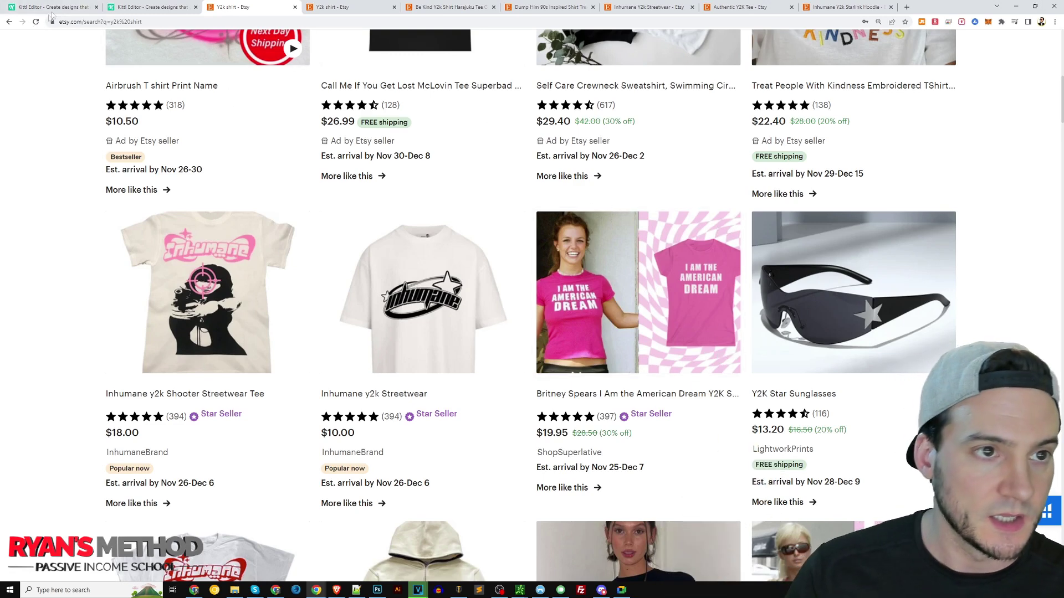
left_click(82, 8)
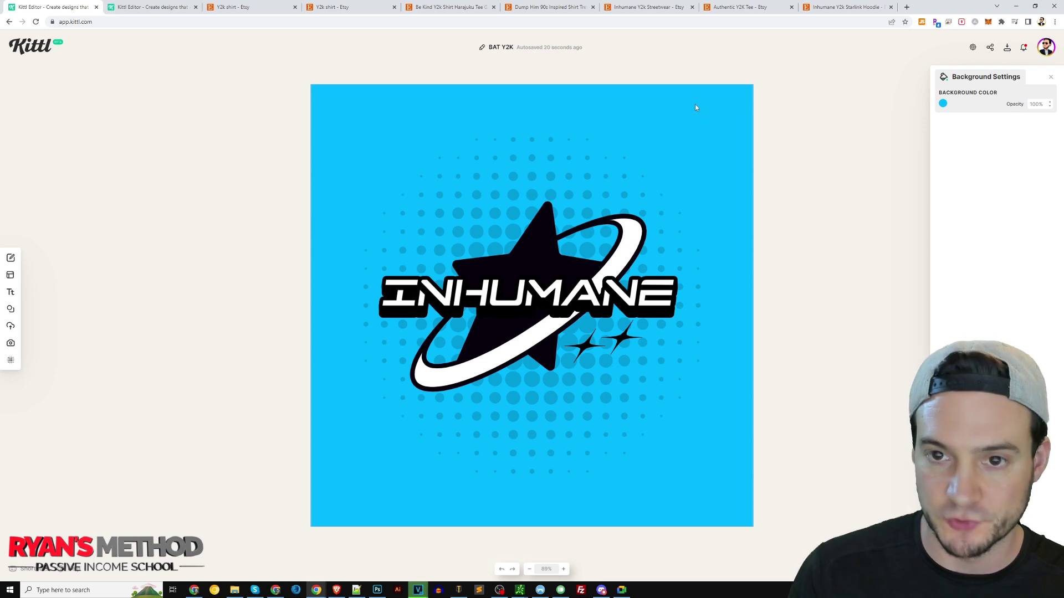
- Darken the background to grey and lighten the halftone dots to near white
left_click(943, 103)
left_click_drag(827, 119, 825, 162)
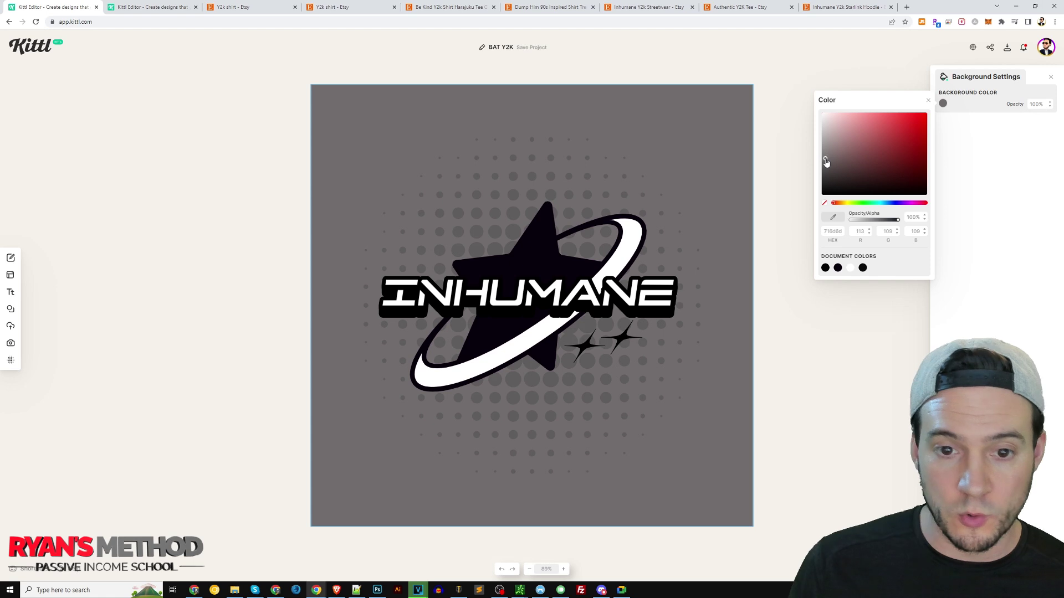
left_click(548, 176)
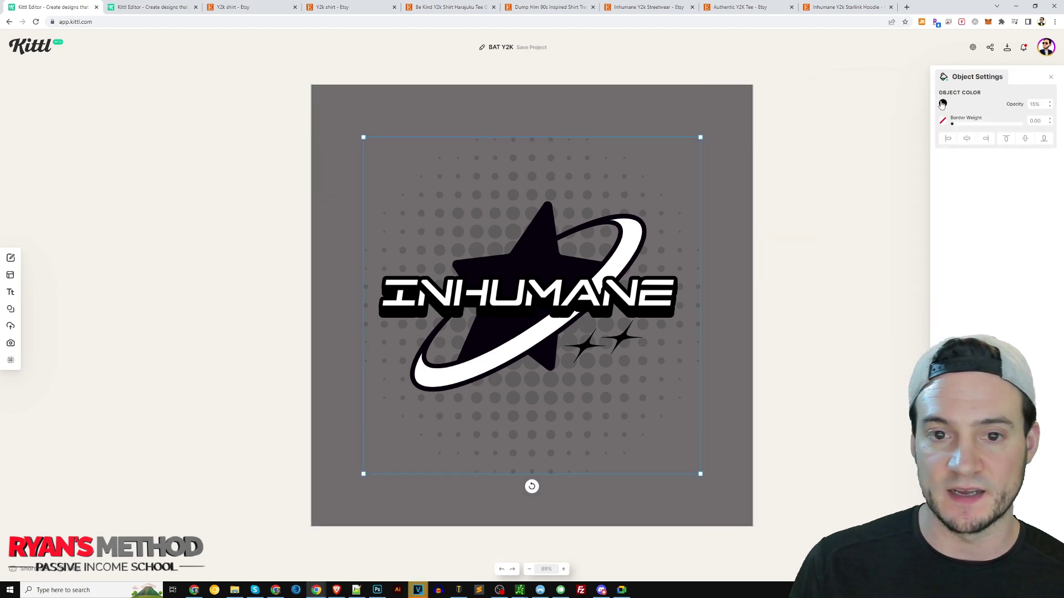
left_click(474, 158)
left_click(527, 188)
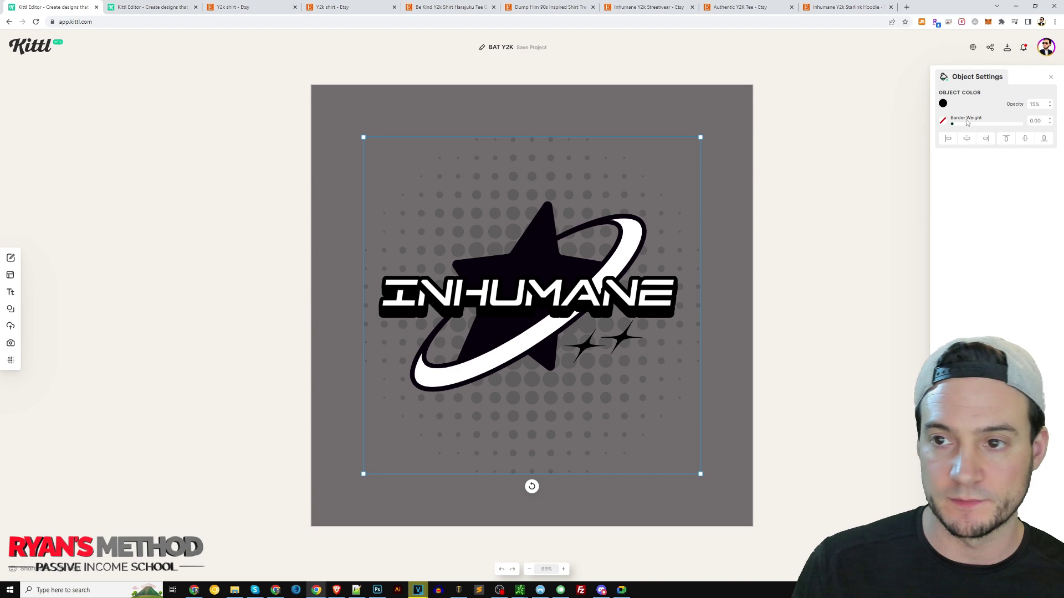
left_click(945, 105)
left_click_drag(826, 128, 810, 117)
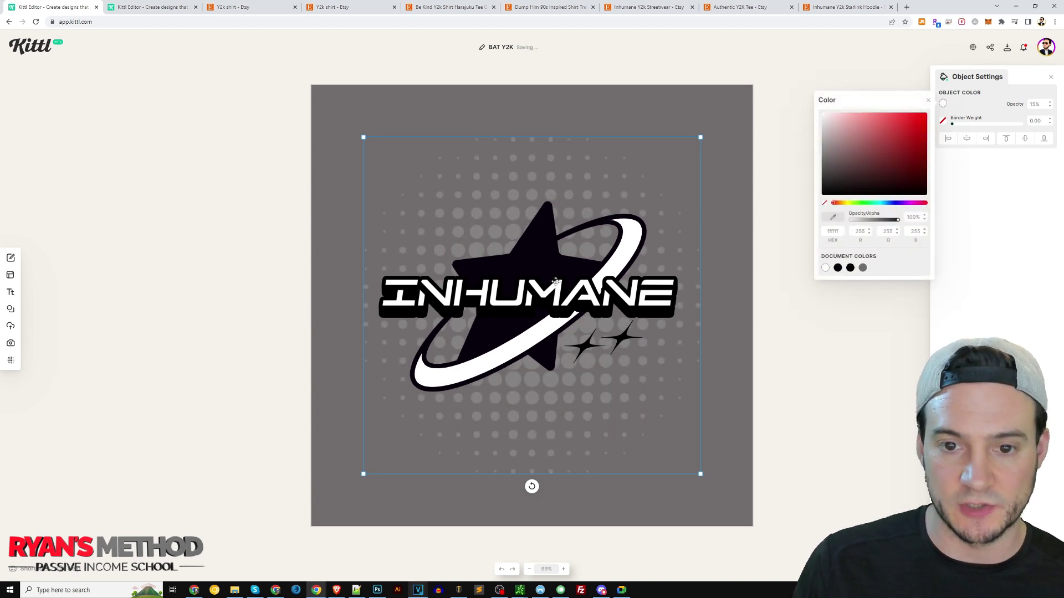
- Lighten the star and ring to near white and make the INHUMANE text shadow dark grey
left_click(533, 255)
left_click(942, 103)
left_click_drag(864, 144, 796, 142)
left_click(662, 312)
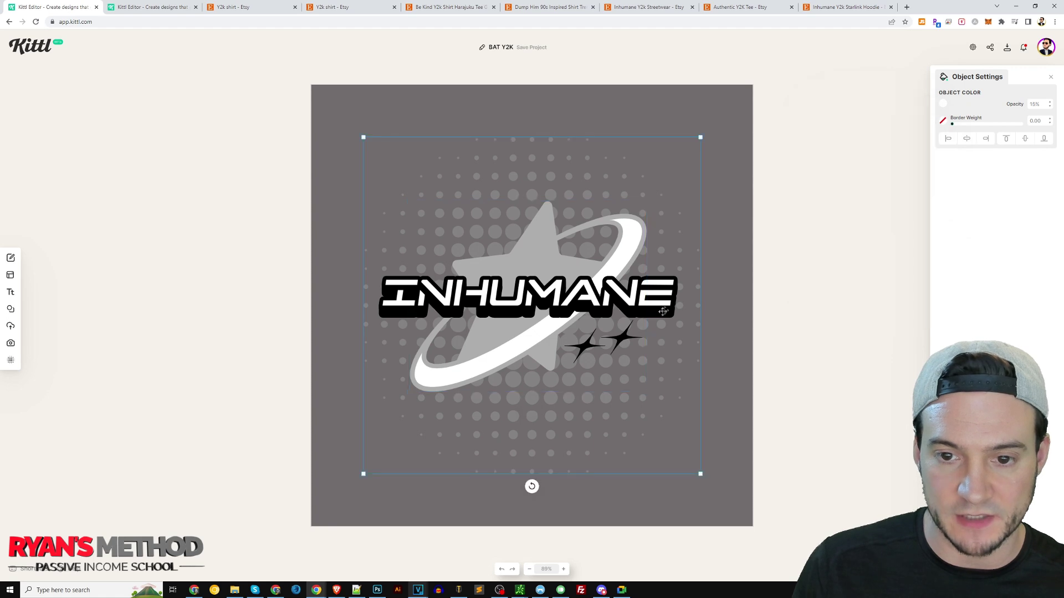
left_click(644, 305)
left_click(942, 119)
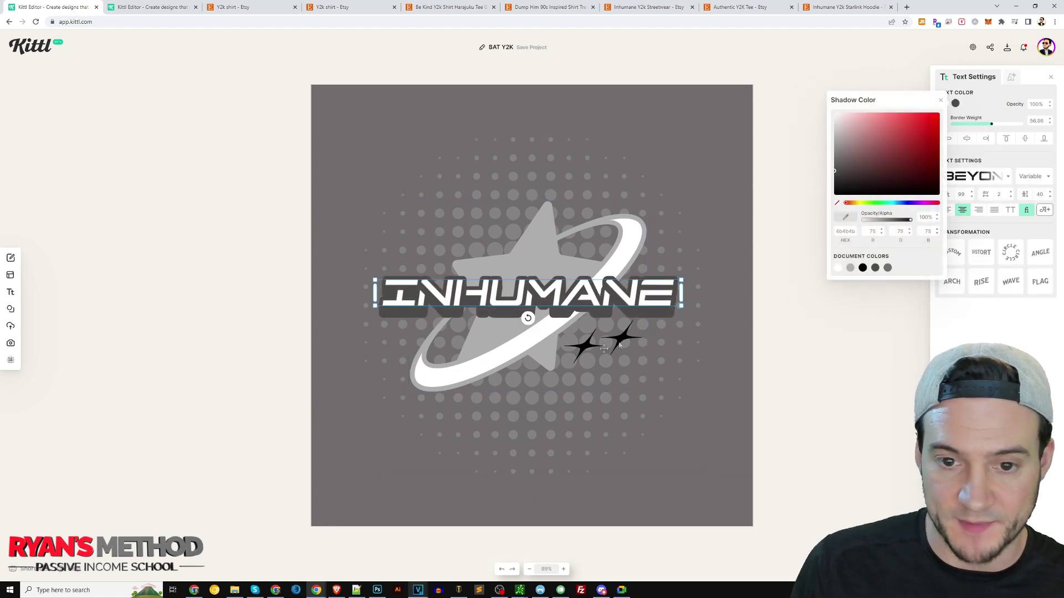
- Make the sparkles white and set the background colour to black
left_click(622, 337)
left_click(943, 103)
left_click(876, 267)
left_click(712, 426)
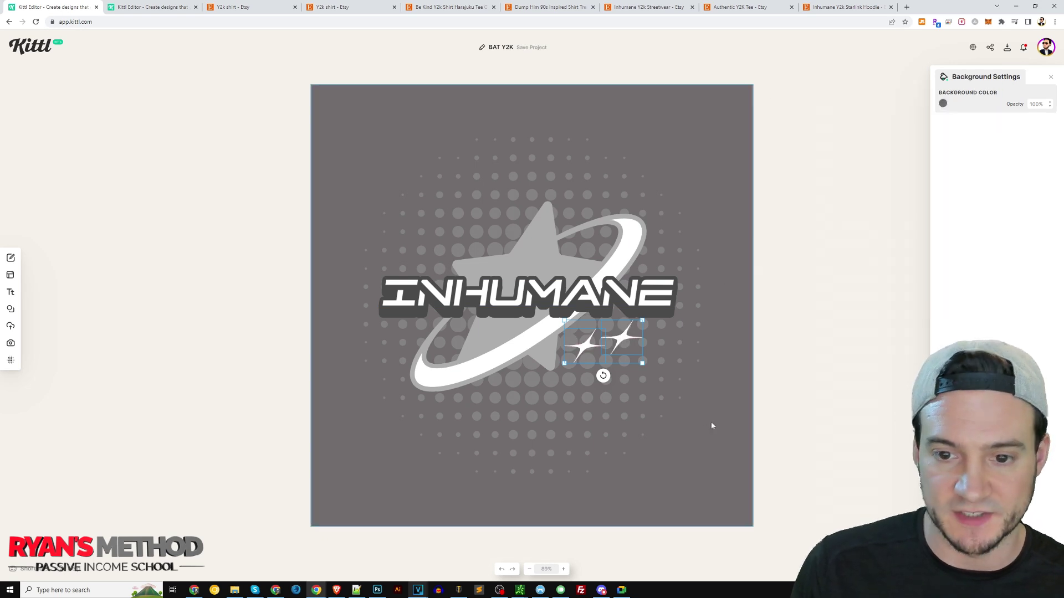
left_click(942, 103)
left_click_drag(831, 183, 783, 230)
left_click(846, 319)
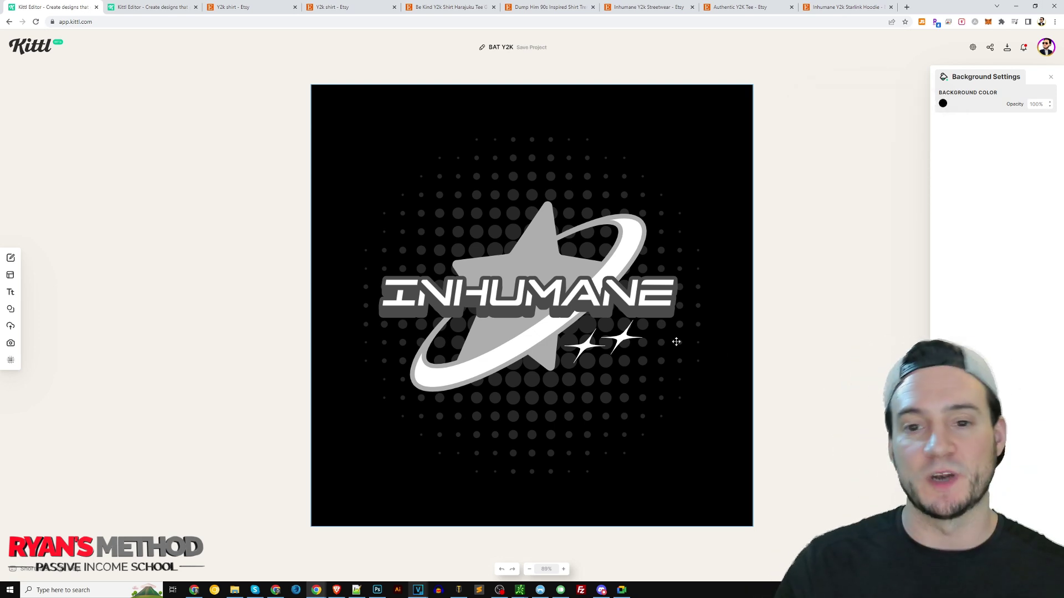
- Undo three edits to bring back the blue halftone background, then return to the Etsy results
key("ctrl+z")
key("ctrl+z")
key("ctrl+z")
key("ctrl+z")
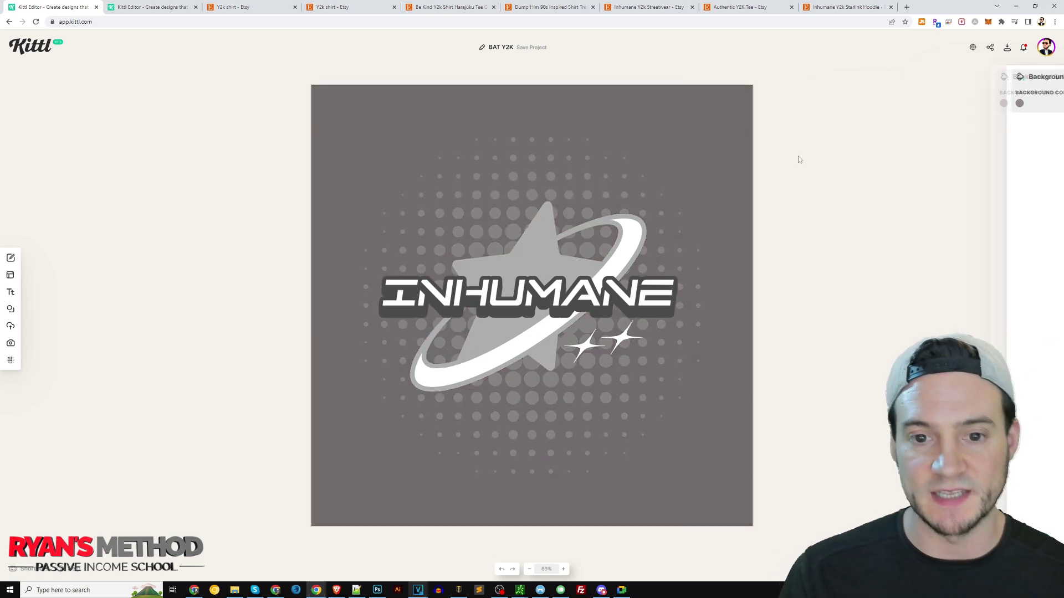
key("ctrl+z")
key("ctrl+z")
key("ctrl+z")
key("ctrl+z")
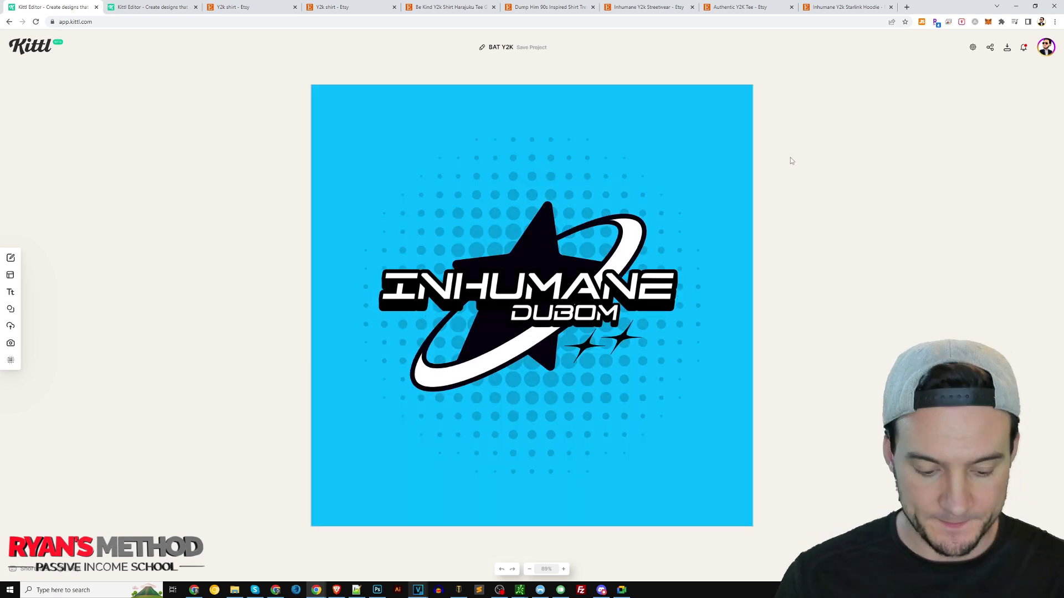
key("ctrl+z")
left_click(624, 285)
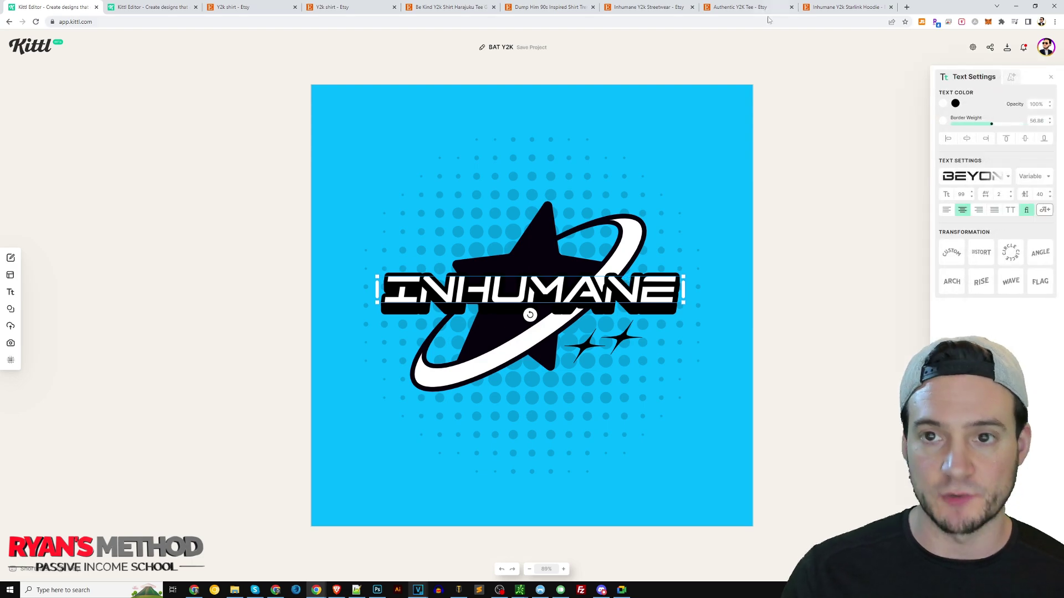
left_click(325, 10)
scroll(558, 210, "down", 10)
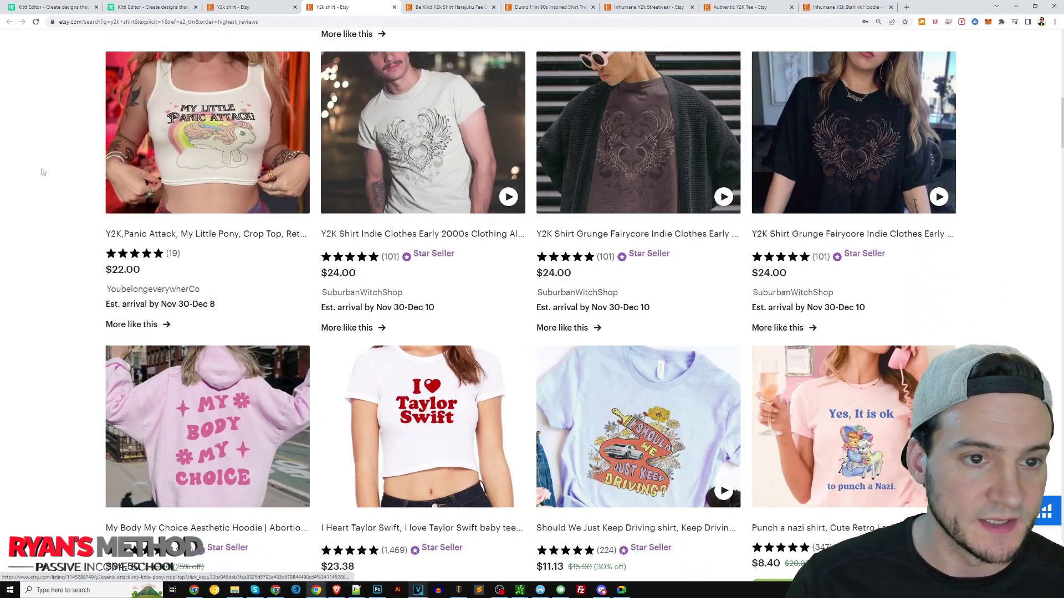
scroll(184, 265, "down", 5)
scroll(185, 265, "down", 7)
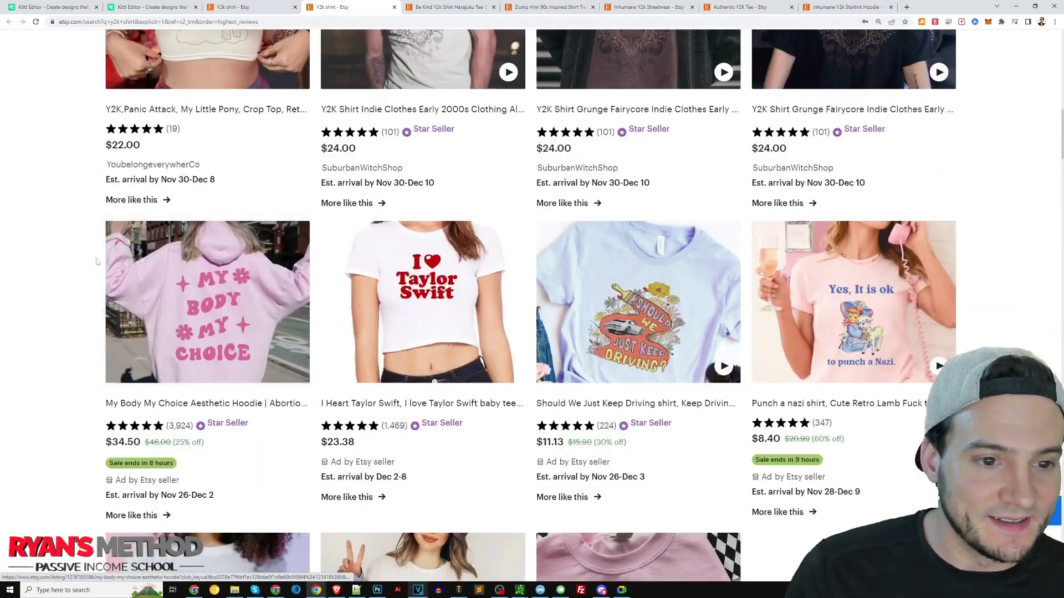
double_click(72, 298)
left_click(72, 298)
scroll(371, 299, "down", 12)
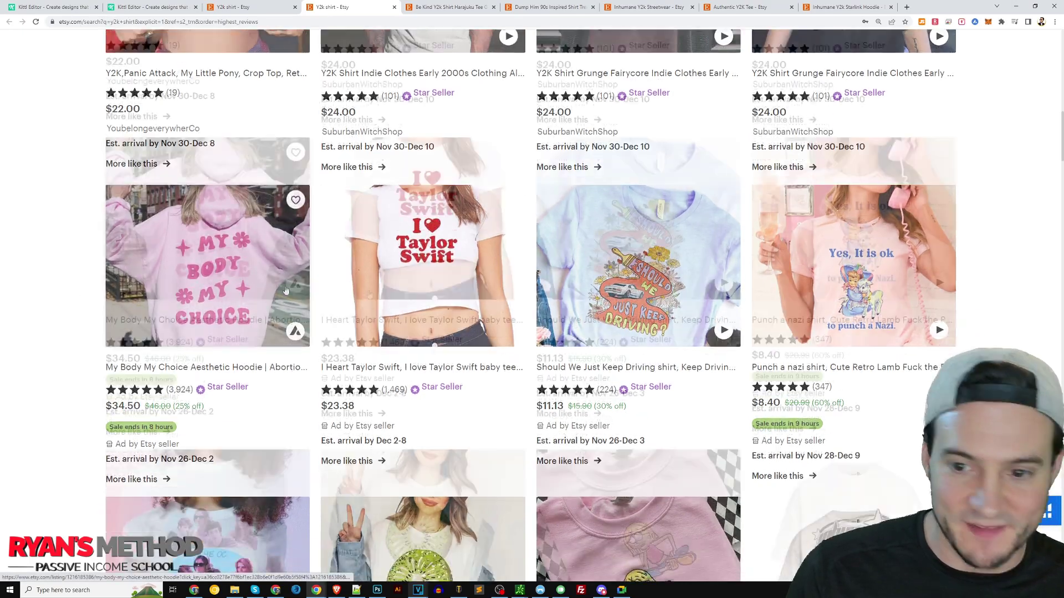
scroll(370, 303, "down", 3)
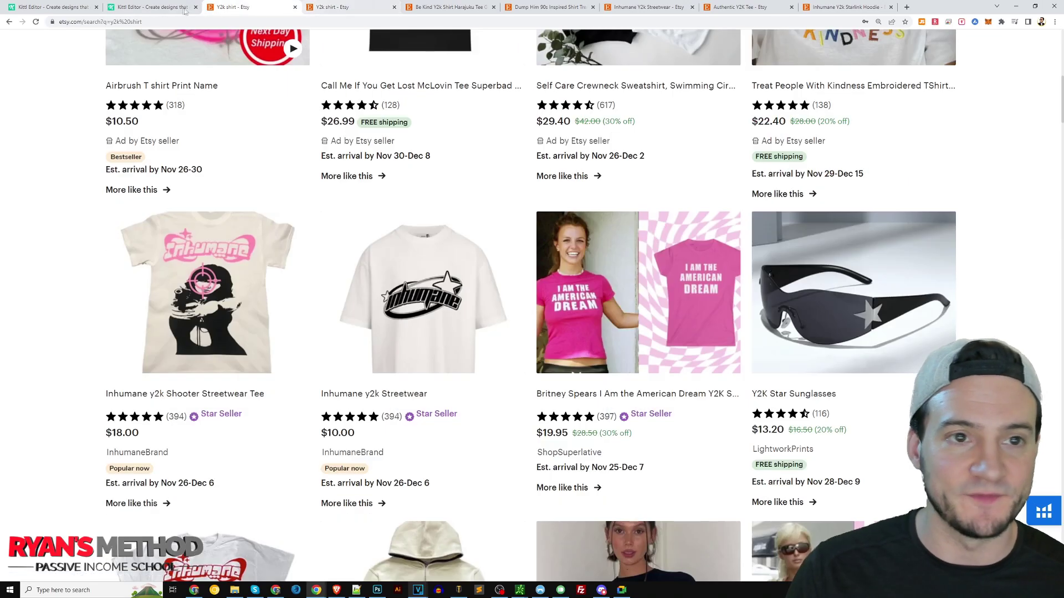
- In the HyperVision Optics design, replace the HYPER text with Y2K
left_click(185, 11)
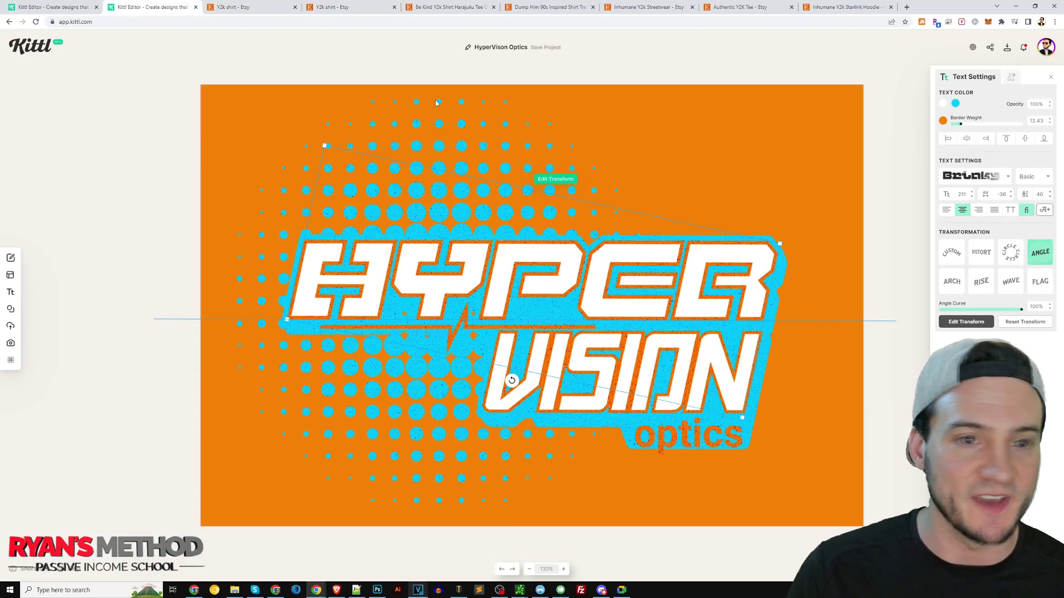
double_click(617, 272)
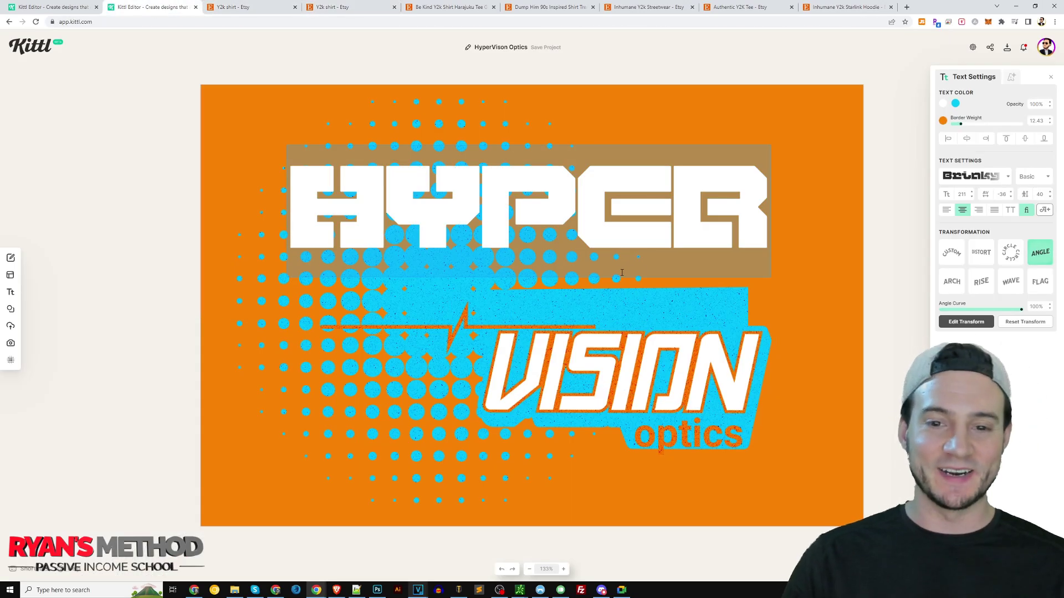
type("Y2K")
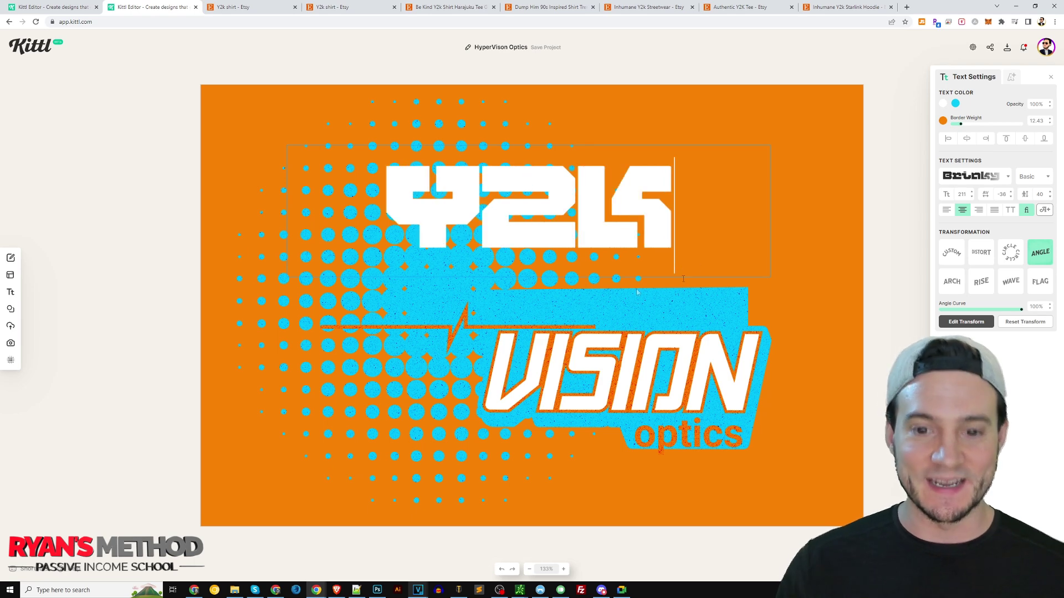
key("Escape")
- Delete the VISION and optics text, leaving the Y2K text selected
left_click(748, 392)
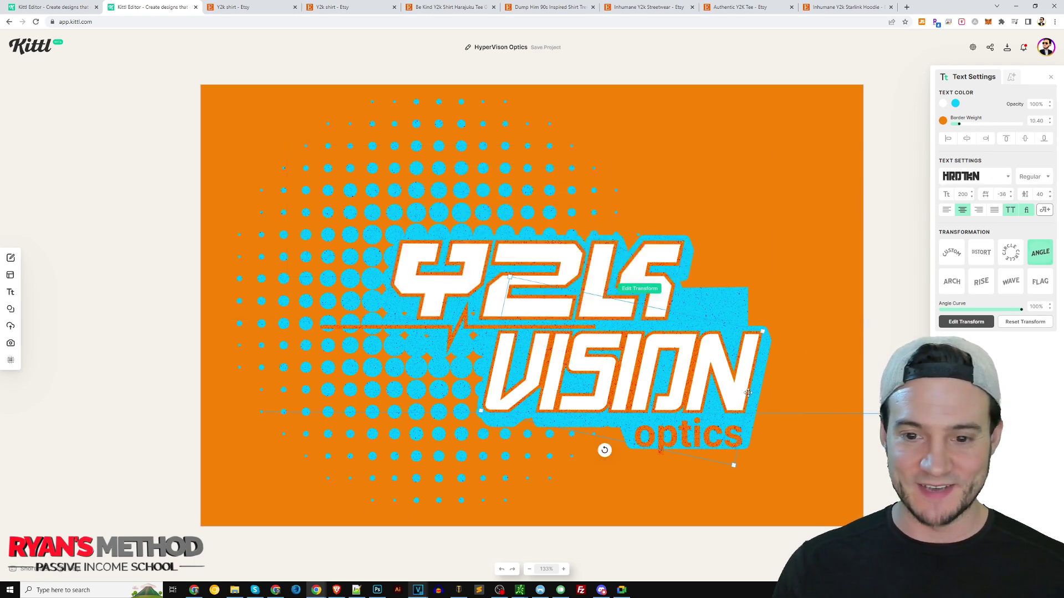
key("Delete")
left_click(688, 434)
key("Delete")
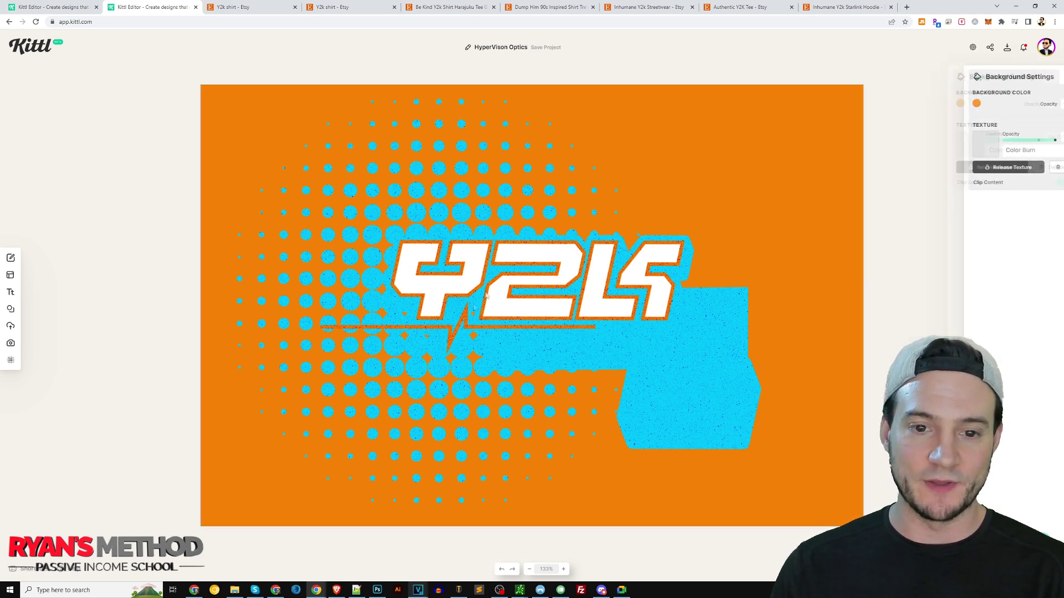
left_click(514, 279)
- Enlarge the Y2K lettering and drag it back to the centre of the halftone shape
left_click_drag(514, 280, 491, 307)
scroll(143, 219, "down", 1)
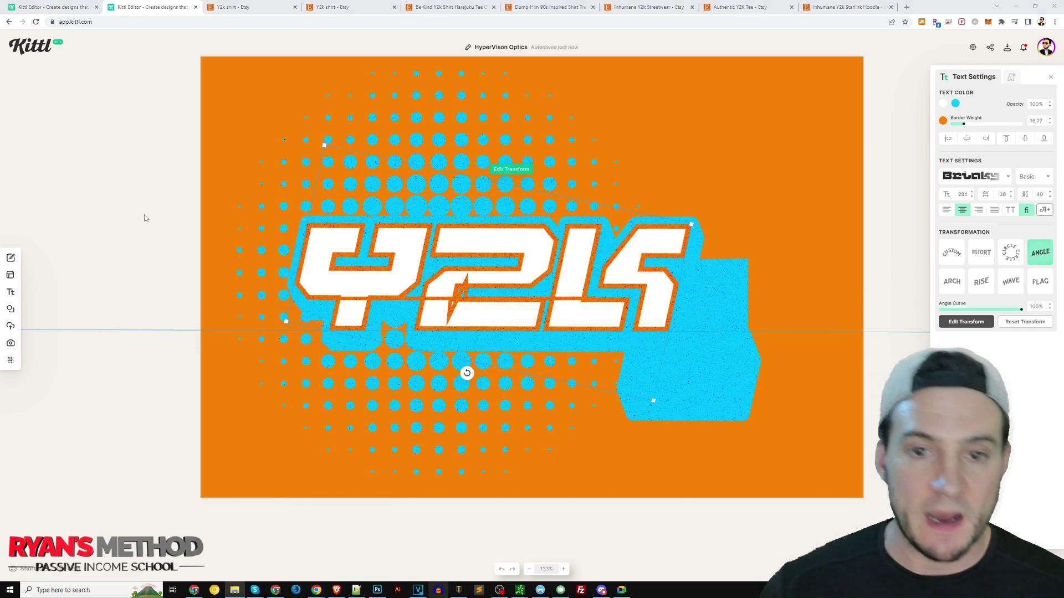
left_click(735, 92)
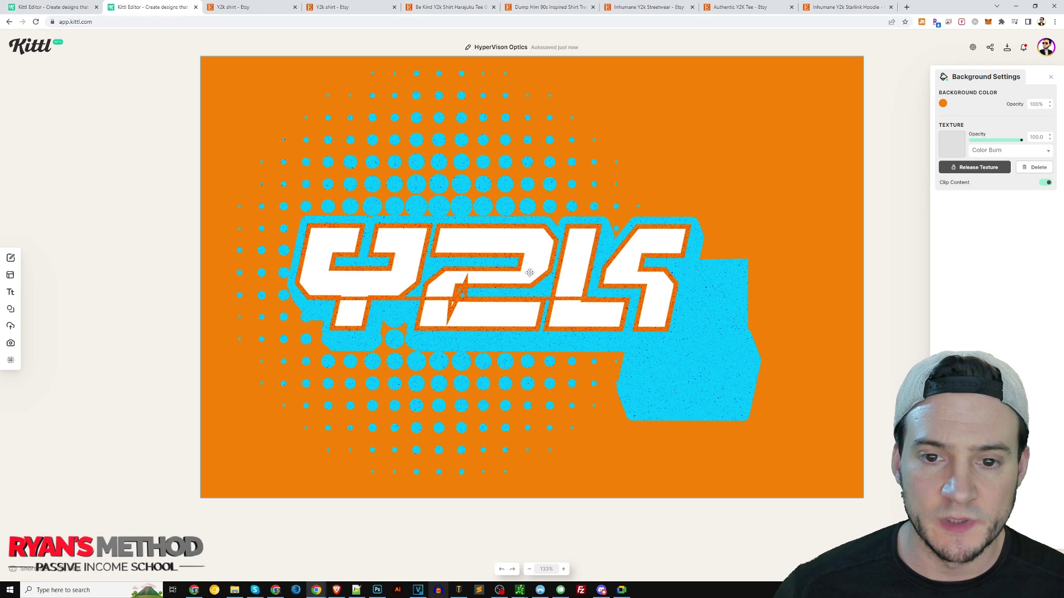
left_click_drag(475, 215, 805, 55)
left_click(795, 209)
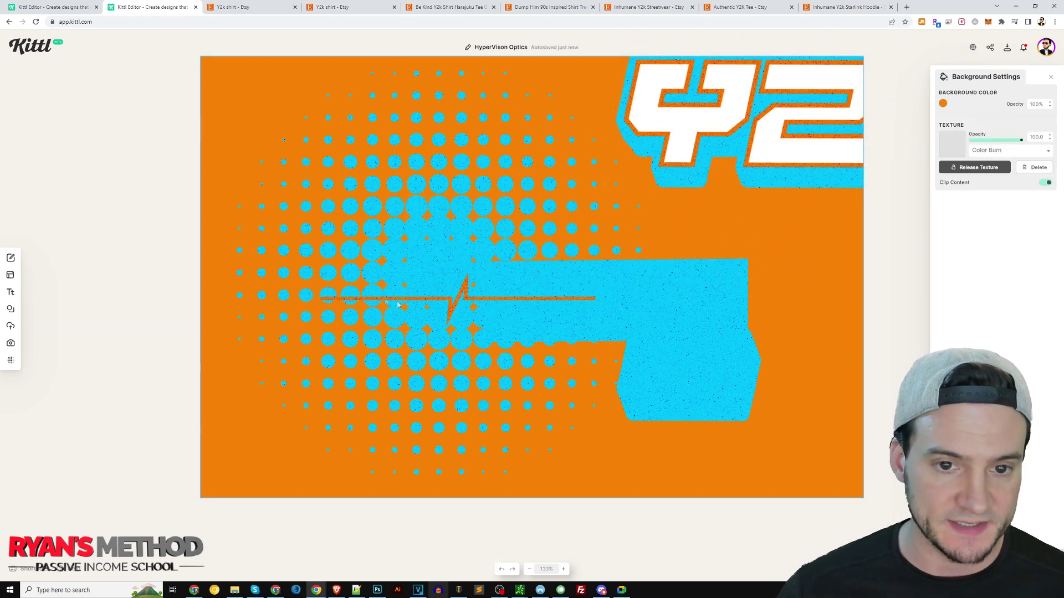
left_click_drag(657, 150, 419, 281)
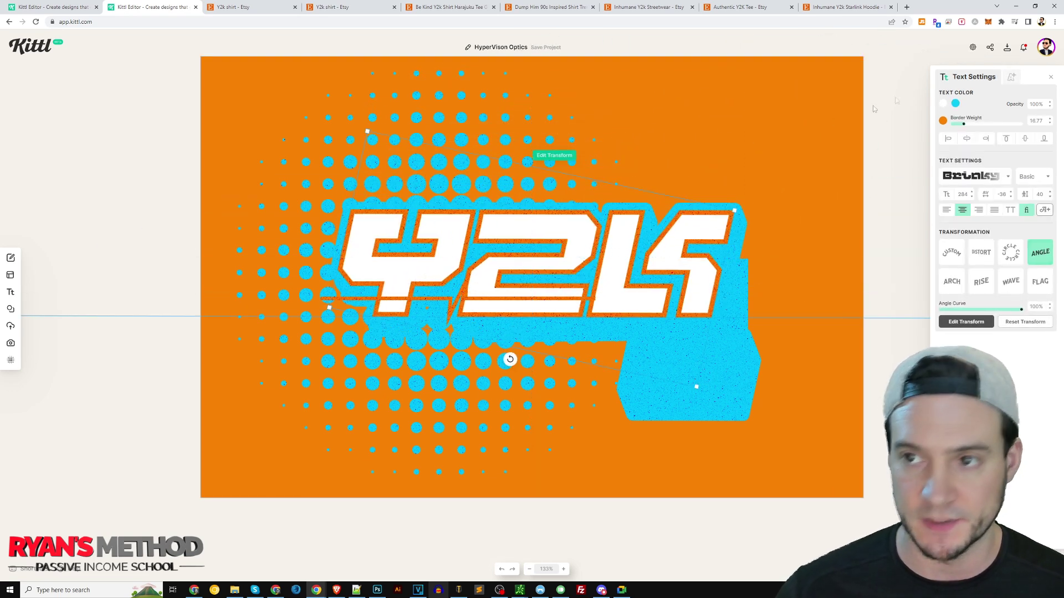
- Glance at the download options, then open the typeface list for the Y2K text
left_click(1007, 49)
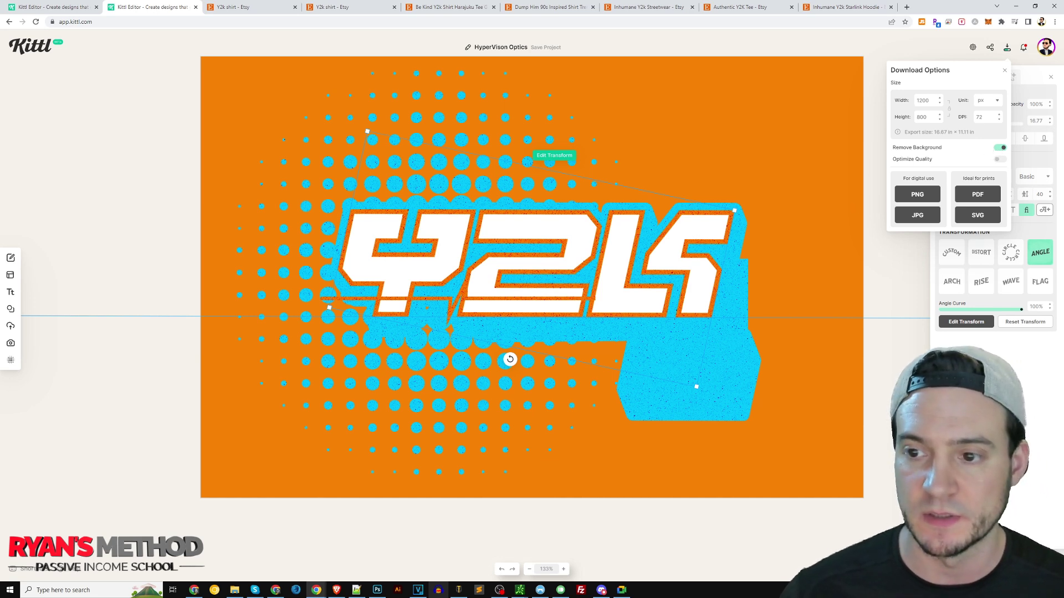
left_click(1012, 346)
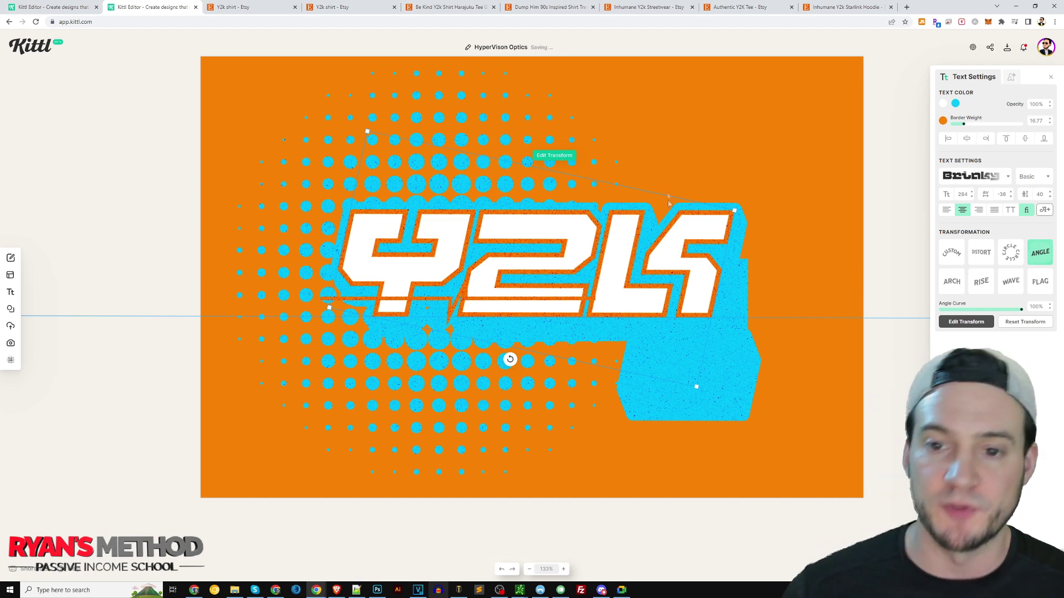
left_click(992, 175)
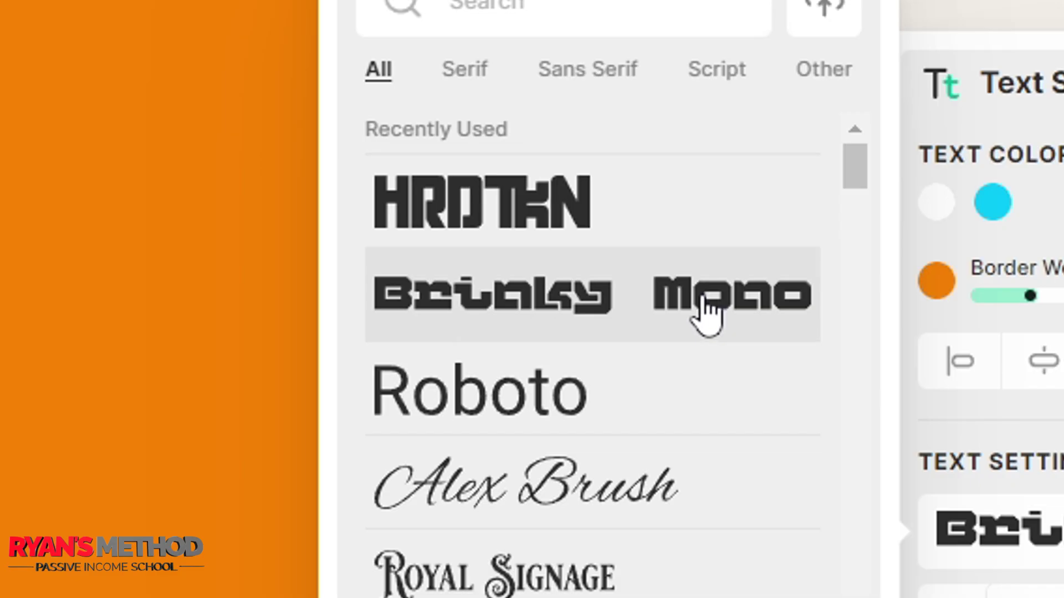
- Set the Y2K text to the Brinky Mono typeface and apply the Angle transformation
left_click(707, 313)
left_click(867, 158)
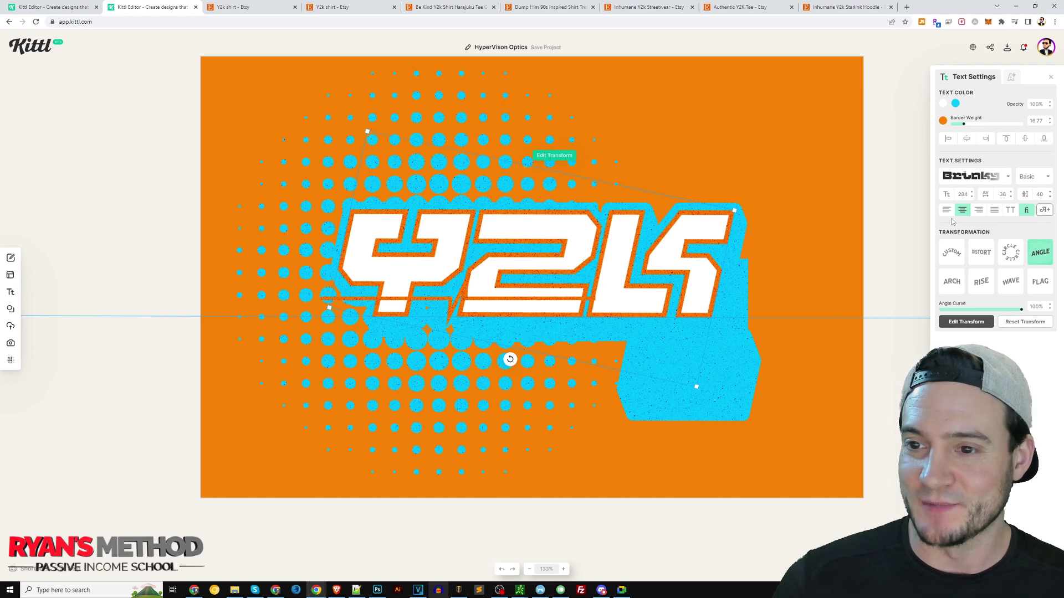
left_click(1039, 255)
left_click(1040, 255)
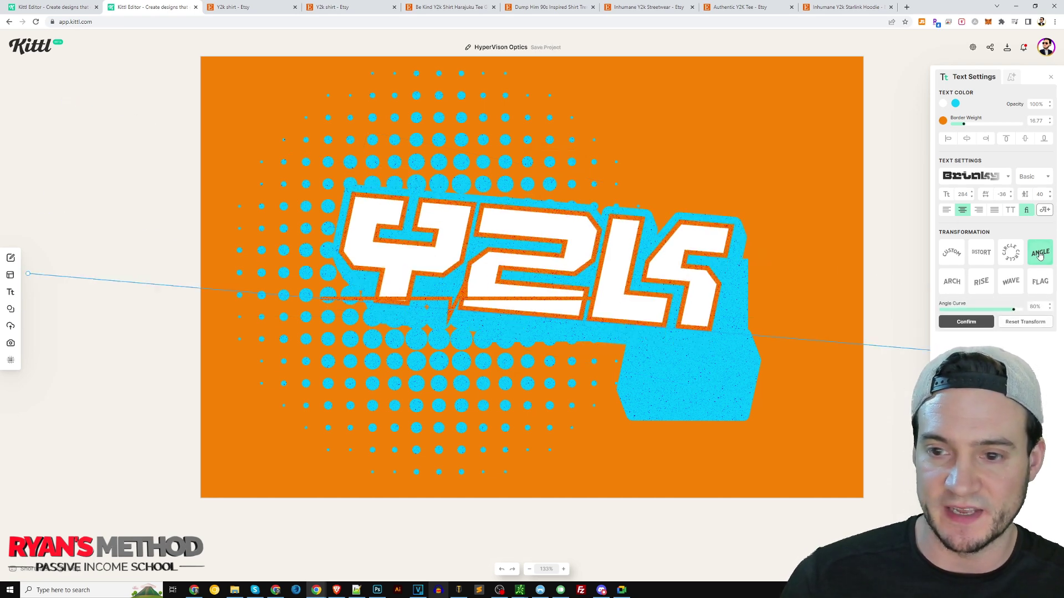
left_click(1040, 254)
left_click(1040, 255)
- Set the Angle warp to 100% and thicken the orange border to 20.90
left_click_drag(1018, 310, 1031, 312)
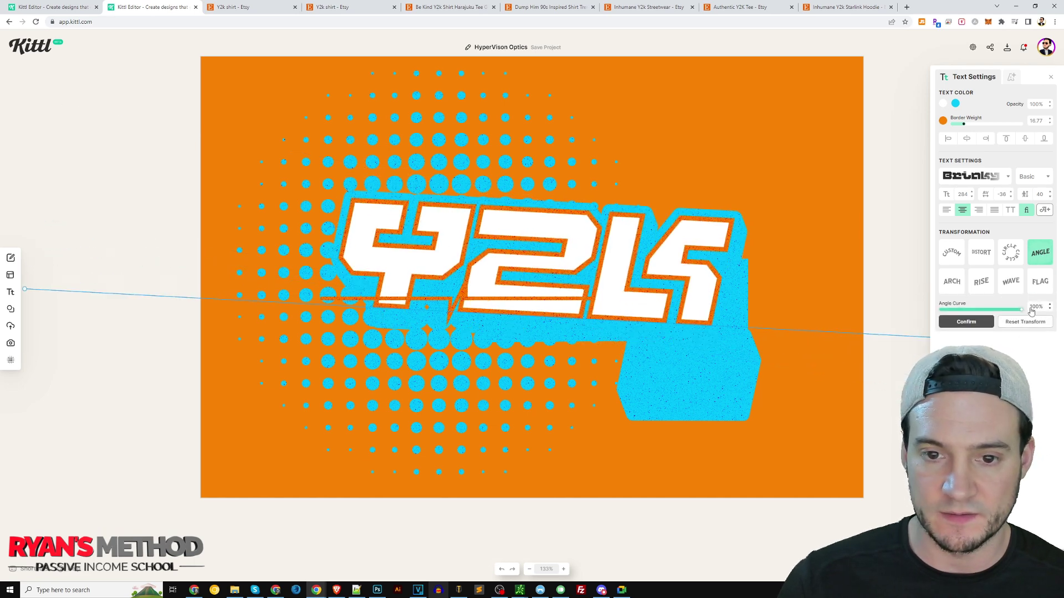
left_click(943, 122)
mouse_move(964, 124)
left_mouse_down()
mouse_move(982, 128)
mouse_move(965, 130)
left_mouse_up()
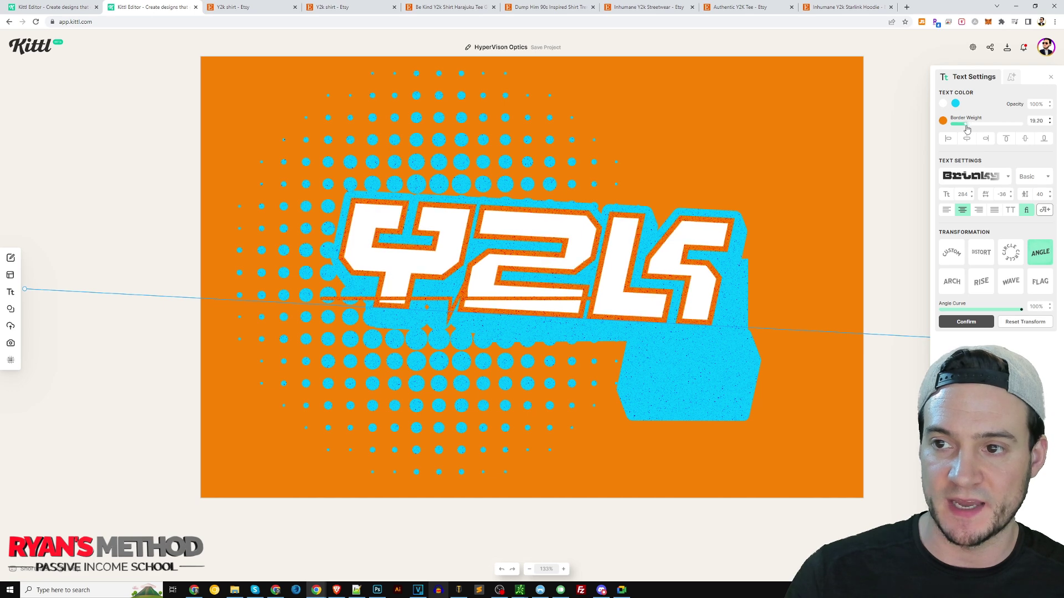
- Enable the Y2K Block Shadow effect and recolor it to dark teal, then return to the INHUMANE design
left_click(1011, 79)
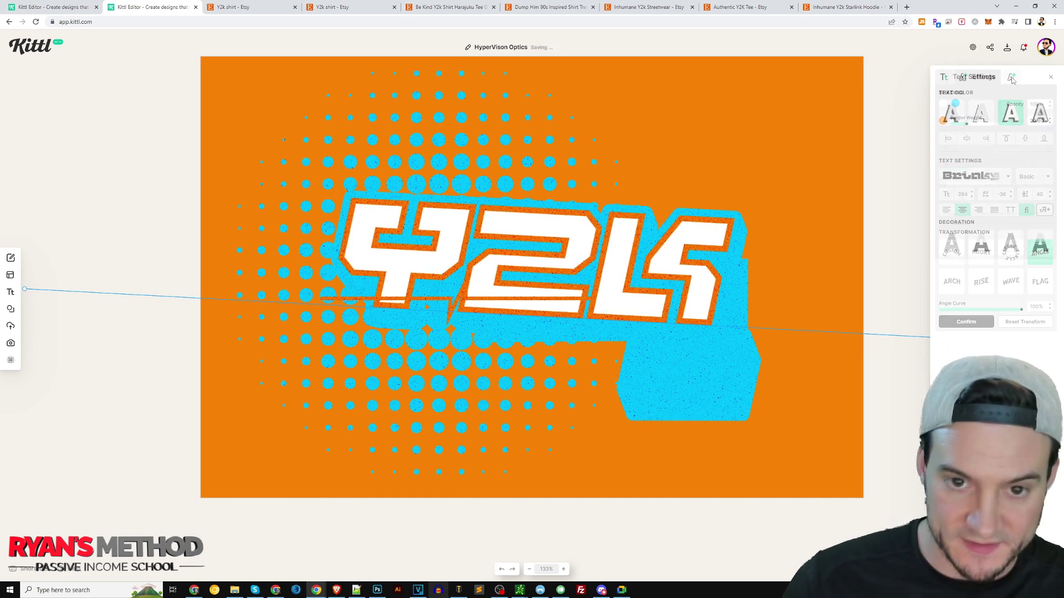
left_click(1011, 118)
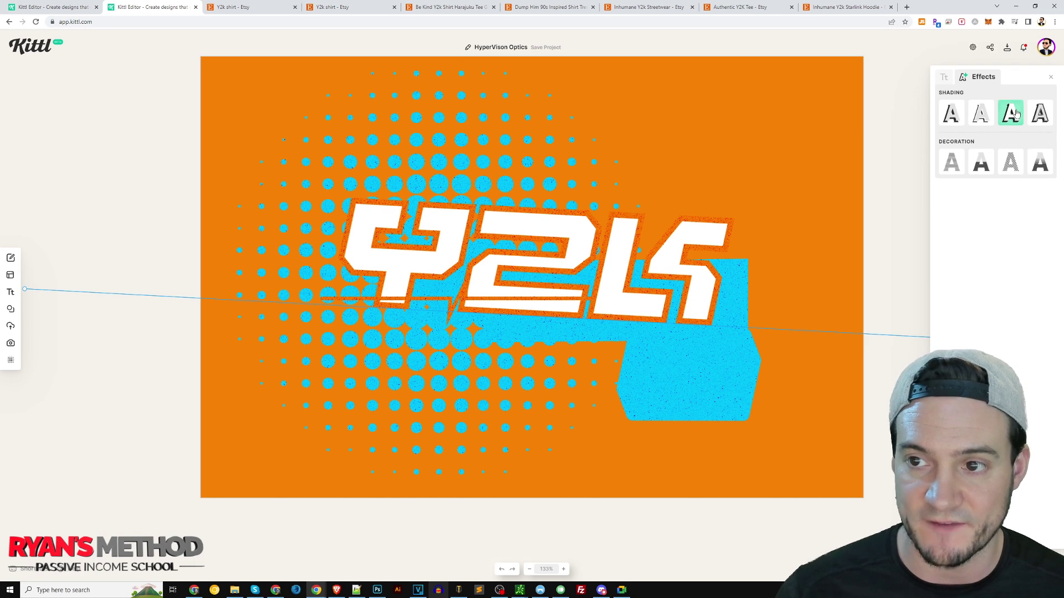
left_click(1011, 117)
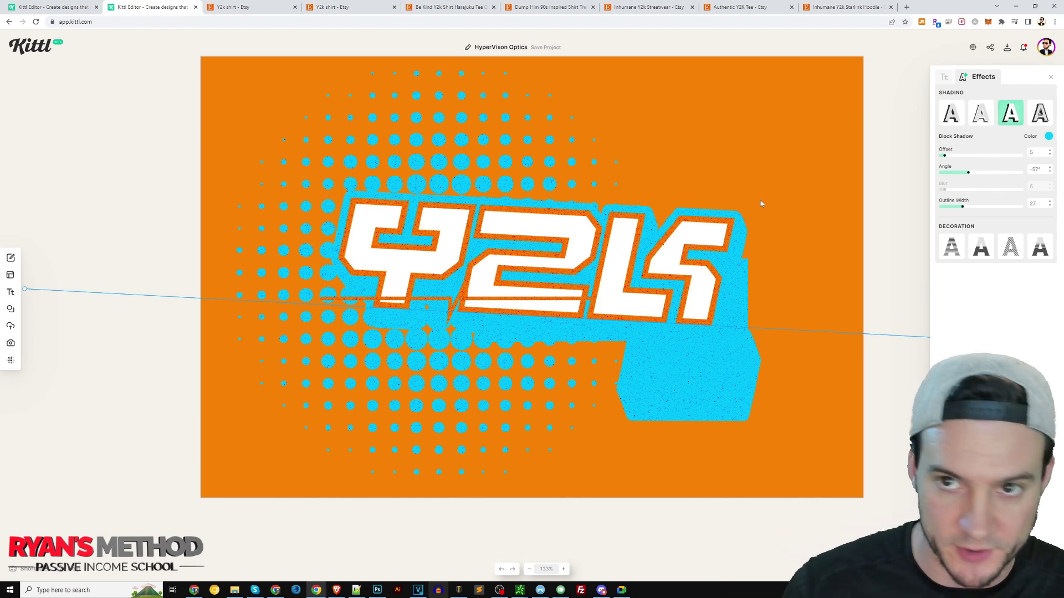
left_click(1011, 118)
left_click(1012, 118)
left_click(1049, 136)
left_click_drag(981, 182, 1009, 198)
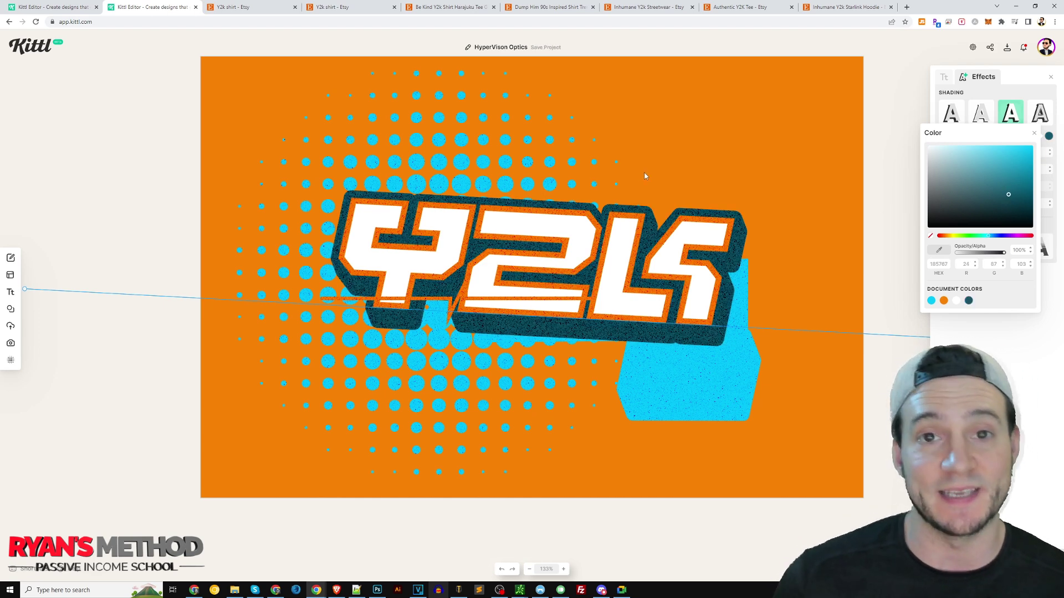
left_click(59, 11)
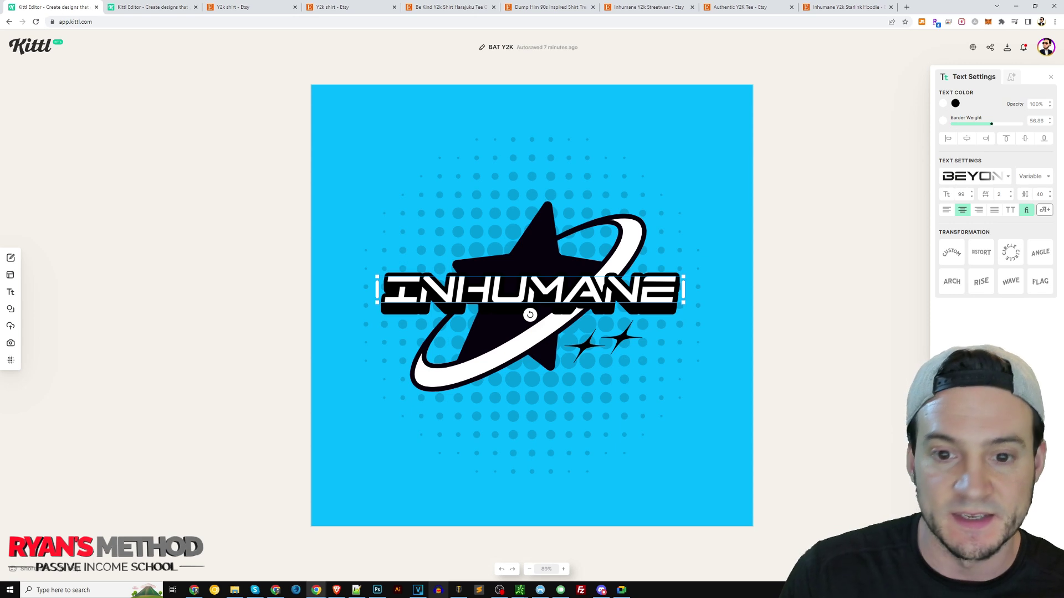
- Deselect the INHUMANE text on the BAT Y2K canvas
left_click(192, 160)
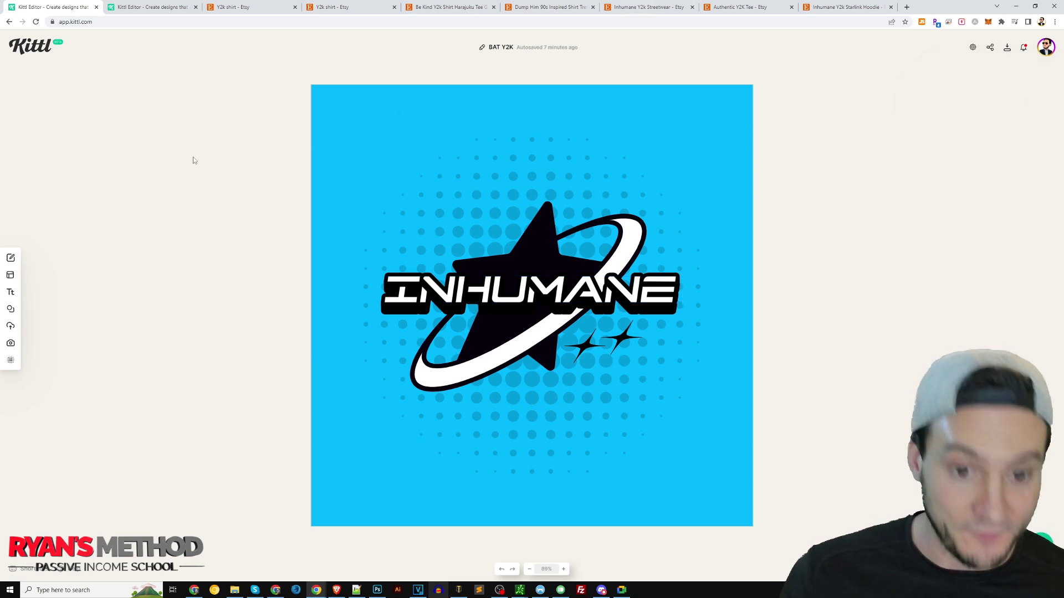